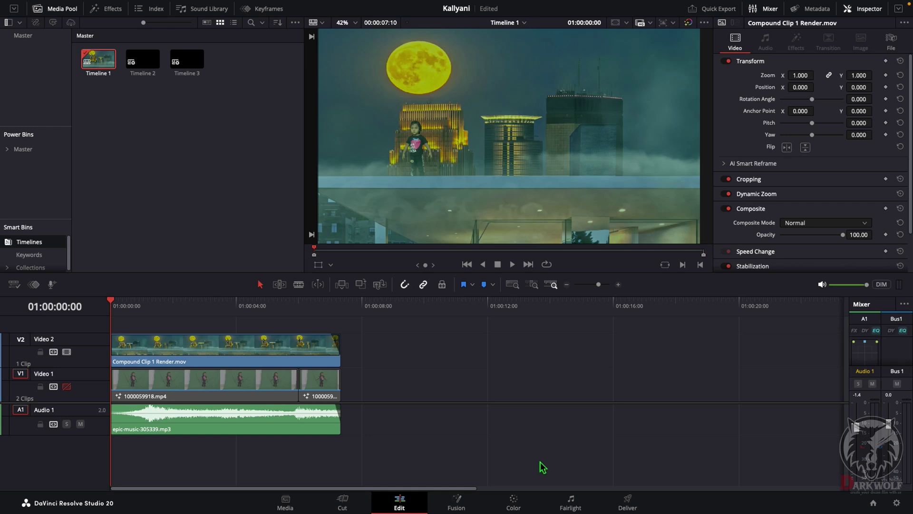
- Create an empty timeline named Timeline 4 and place the green-screen clip 1000059918.mp4 at its start
key(ctrl+n)
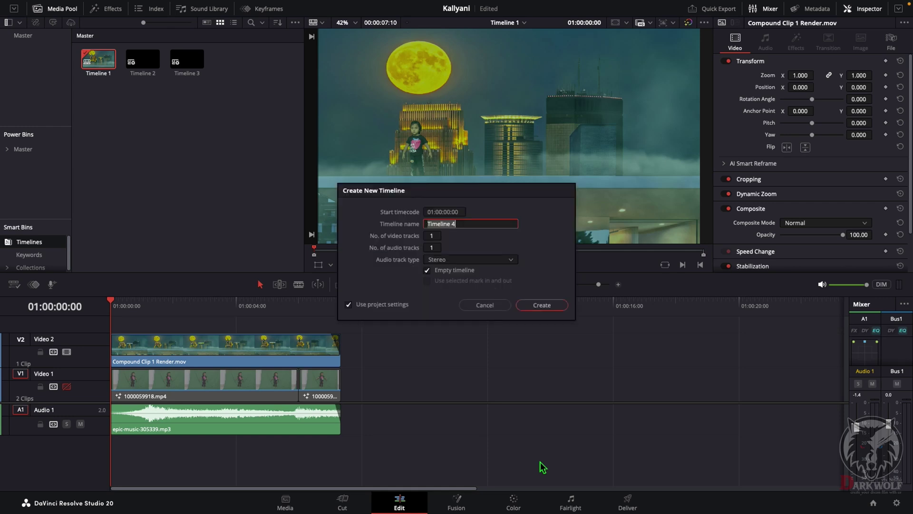
click(553, 306)
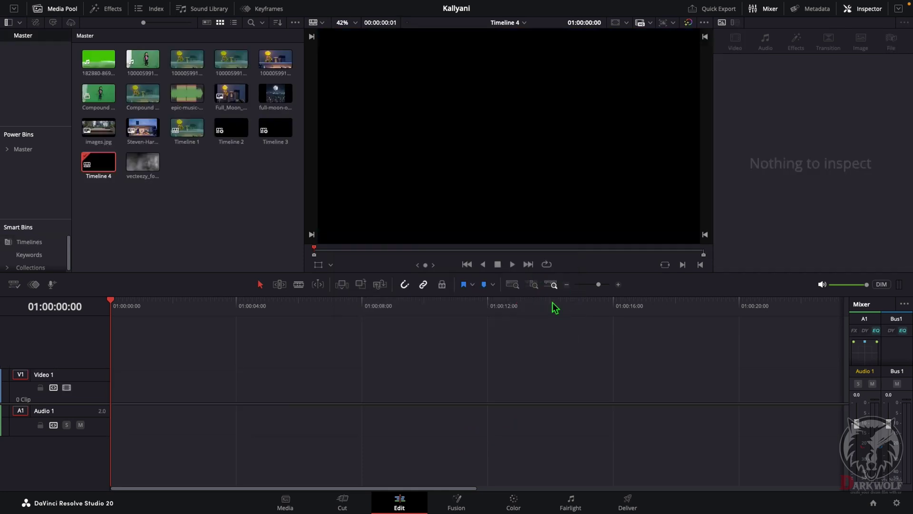
drag(142, 59, 113, 407)
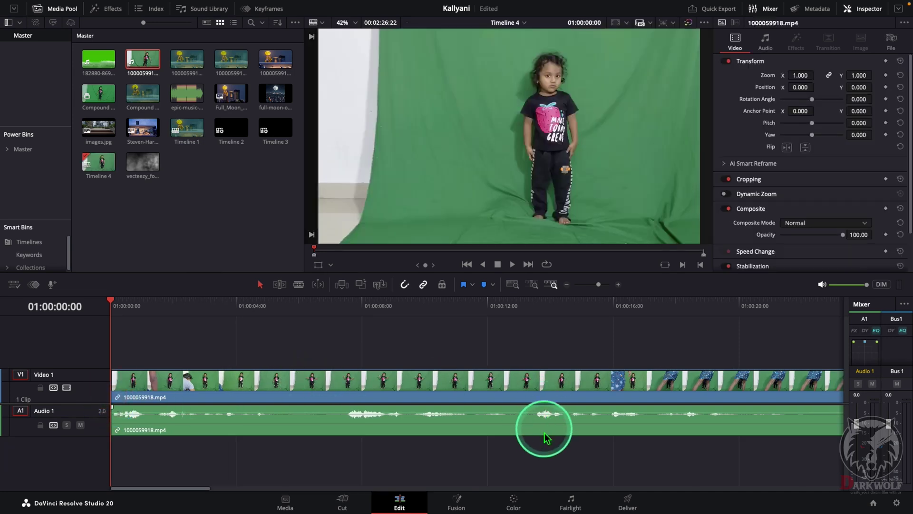
- Ripple-trim the start of the green-screen clip to 01:02:20:07, keeping only the footage after that point
key(shift+z)
scroll(530, 460, down, 1)
click(593, 306)
click(565, 389)
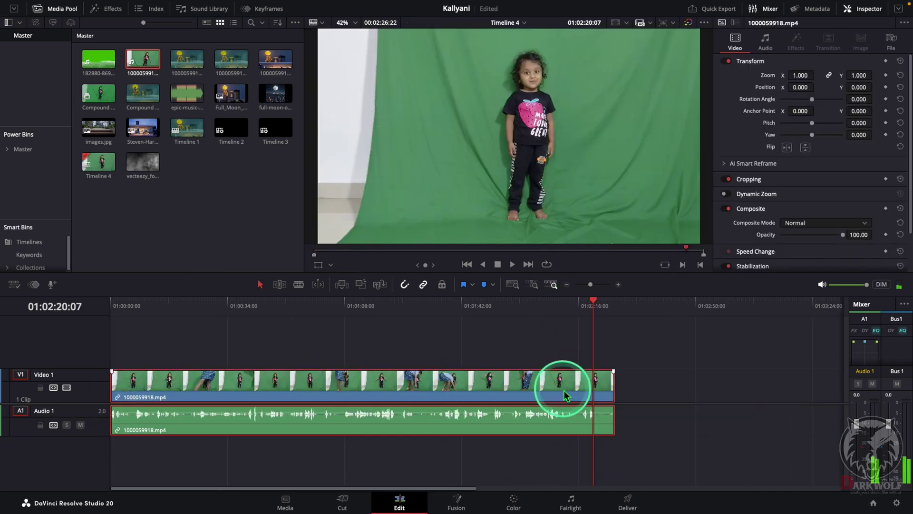
key(ctrl+shift+[)
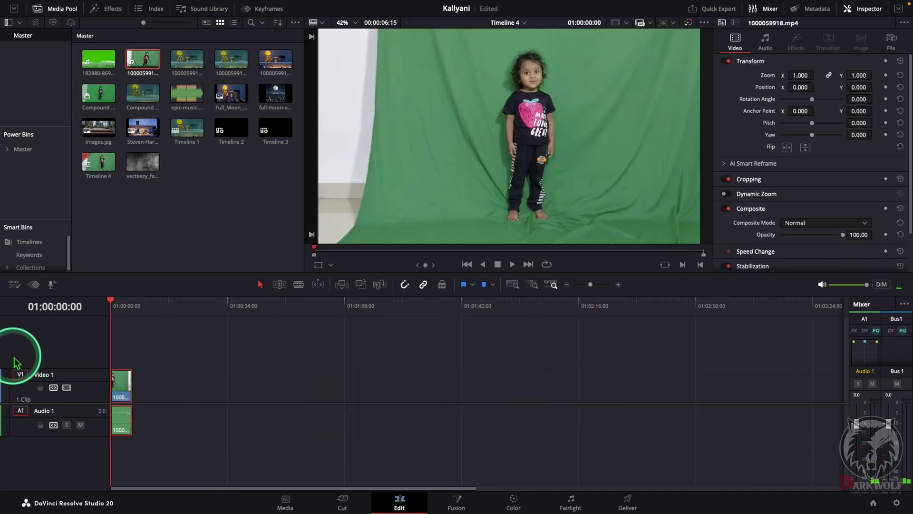
- Move the playhead to 01:00:05:29 in the trimmed clip
scroll(224, 398, up, 5)
scroll(290, 385, up, 3)
drag(339, 307, 390, 319)
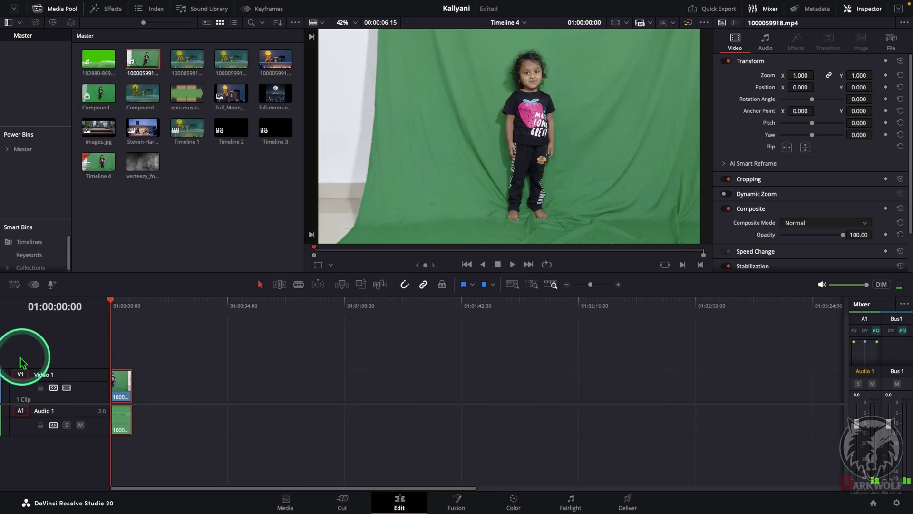
scroll(261, 431, up, 5)
scroll(290, 384, up, 3)
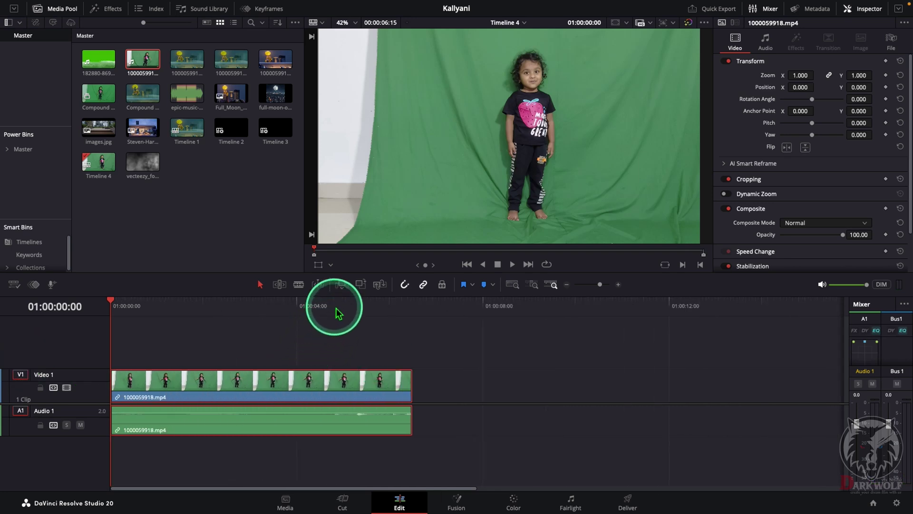
drag(352, 311, 391, 320)
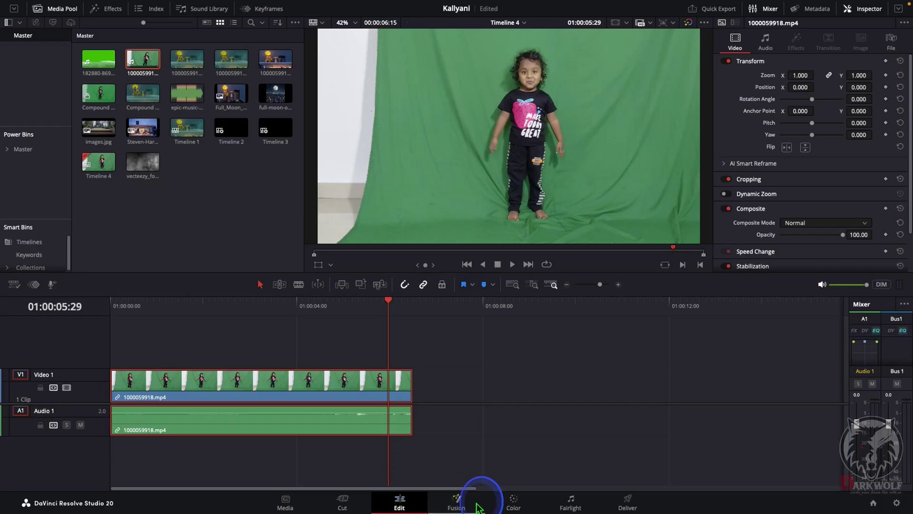
- Open the clip in Fusion and arrange the nodes vertically, with MediaIn1 directly above MediaOut1
click(477, 507)
click(668, 144)
drag(676, 80, 681, 79)
drag(704, 307, 517, 419)
drag(648, 83, 669, 101)
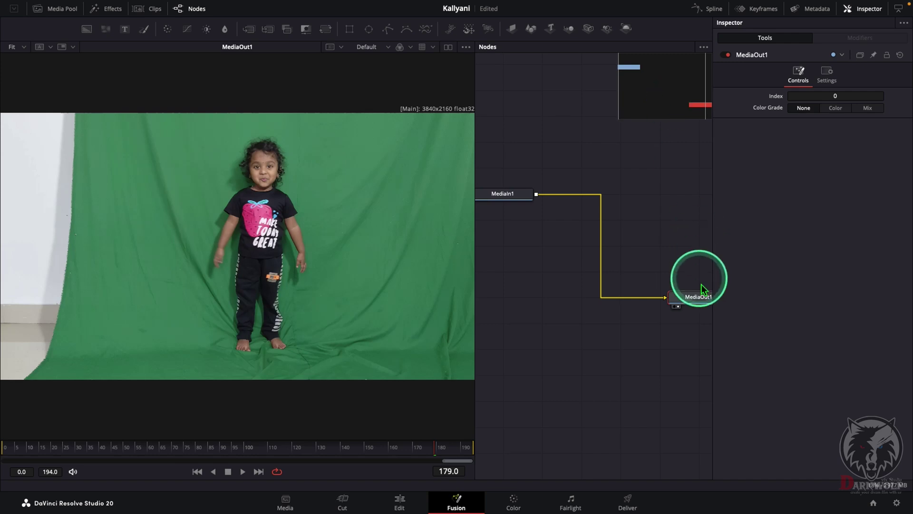
drag(687, 298, 575, 377)
drag(523, 197, 601, 146)
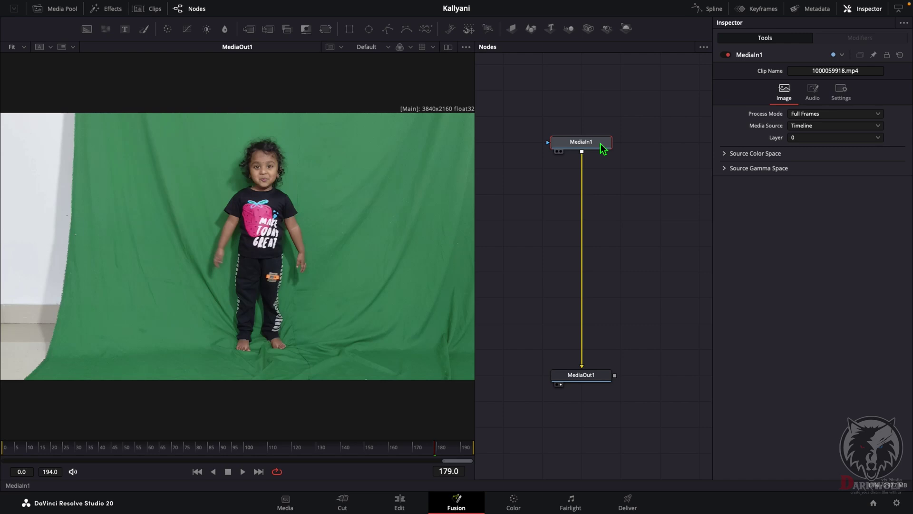
- Apply the Mid Flow Vertical Fusion layout preset to the workspace
click(590, 167)
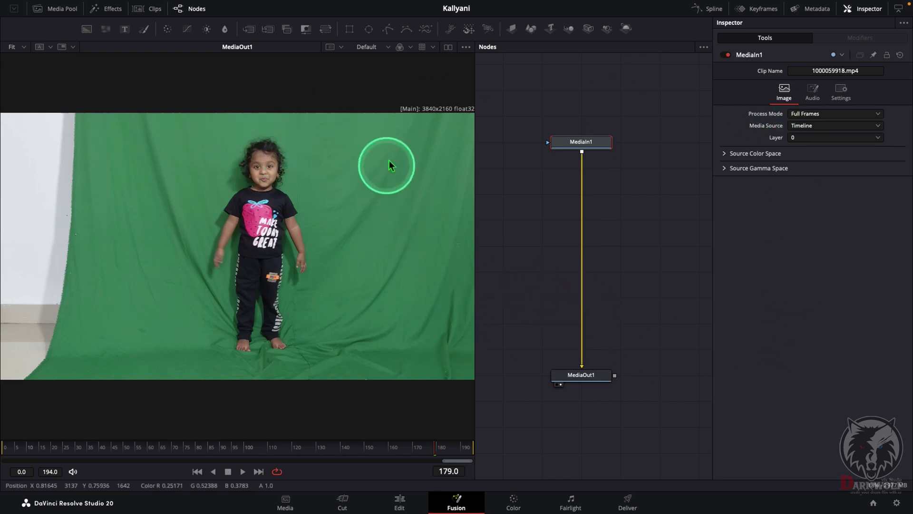
click(388, 6)
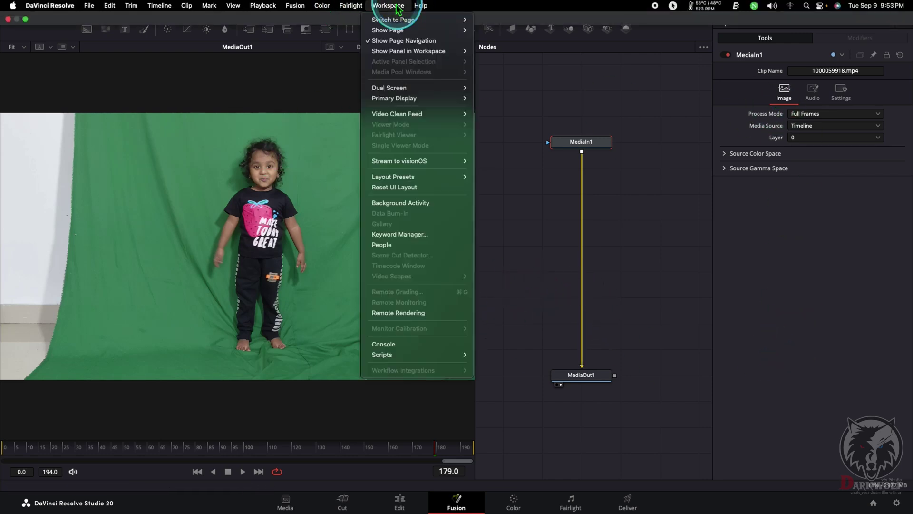
mouse_move(418, 177)
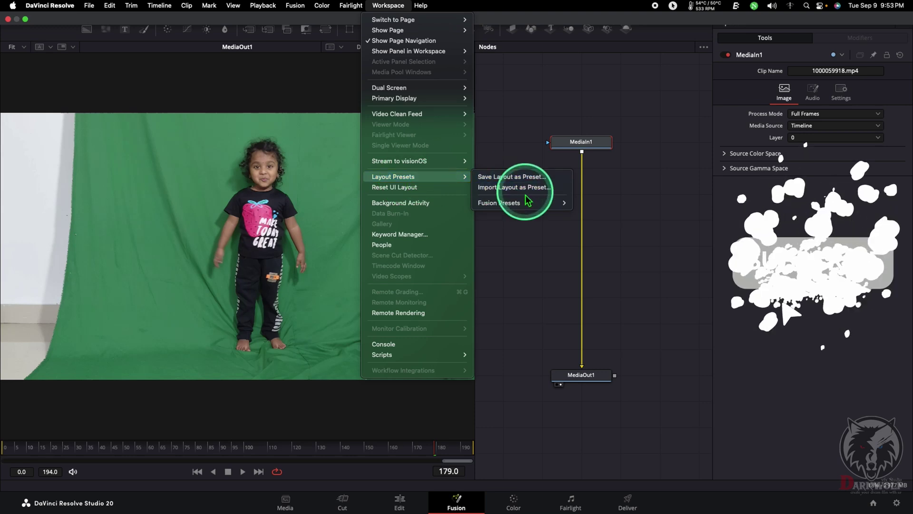
mouse_move(519, 205)
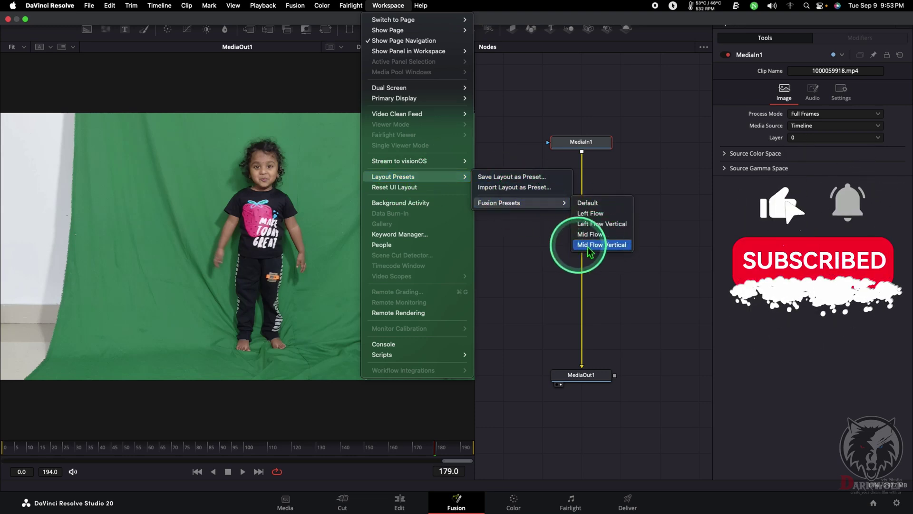
click(612, 244)
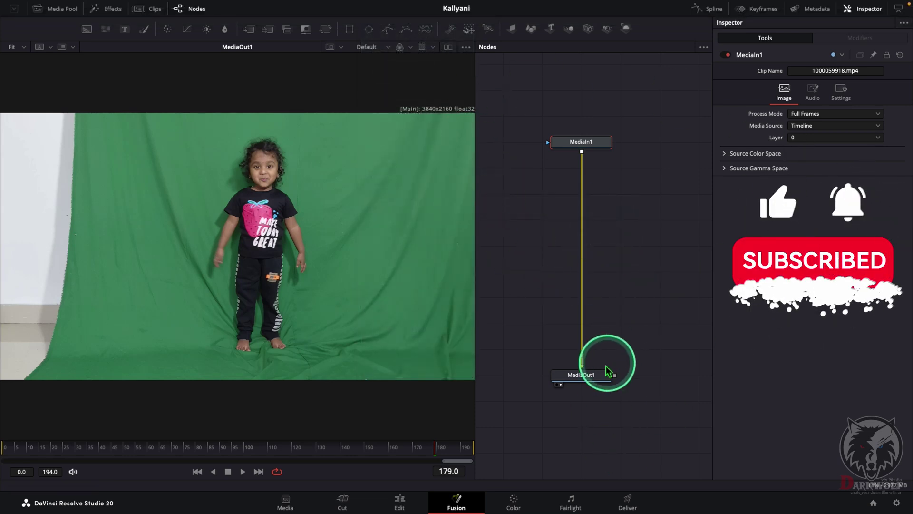
- Disconnect MediaIn1 from MediaOut1 and move MediaIn1 to the left of MediaOut1's column
mouse_move(591, 130)
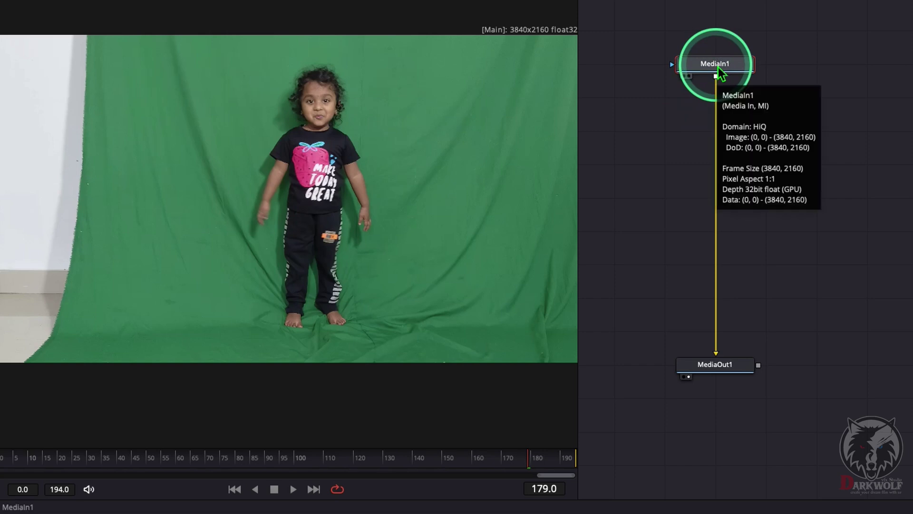
drag(716, 349, 752, 284)
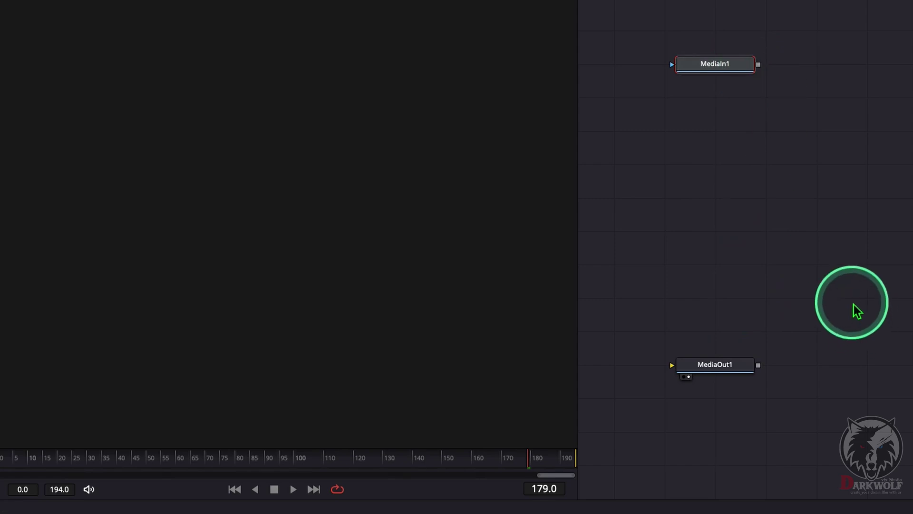
drag(847, 298, 874, 312)
drag(772, 90, 670, 100)
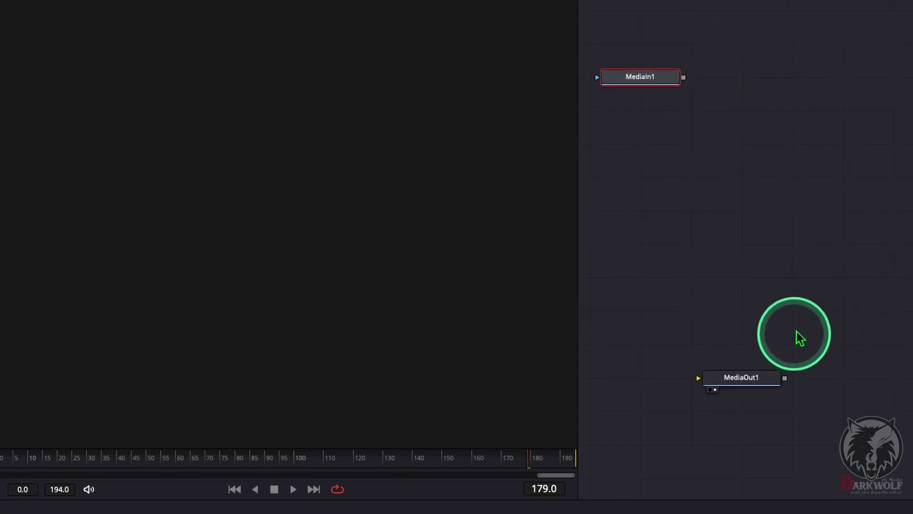
click(757, 106)
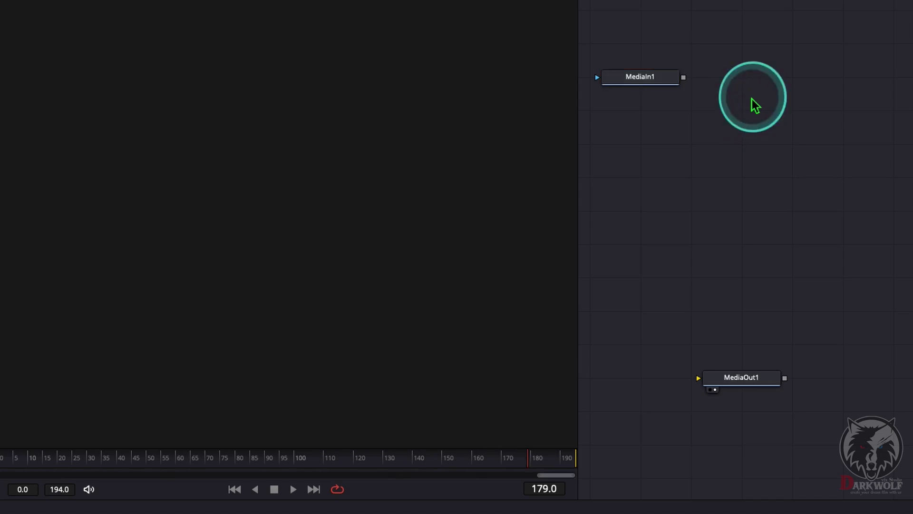
- Add a Background node and place it above MediaOut1, slightly higher than MediaIn1
key(shift+space)
text(tran)
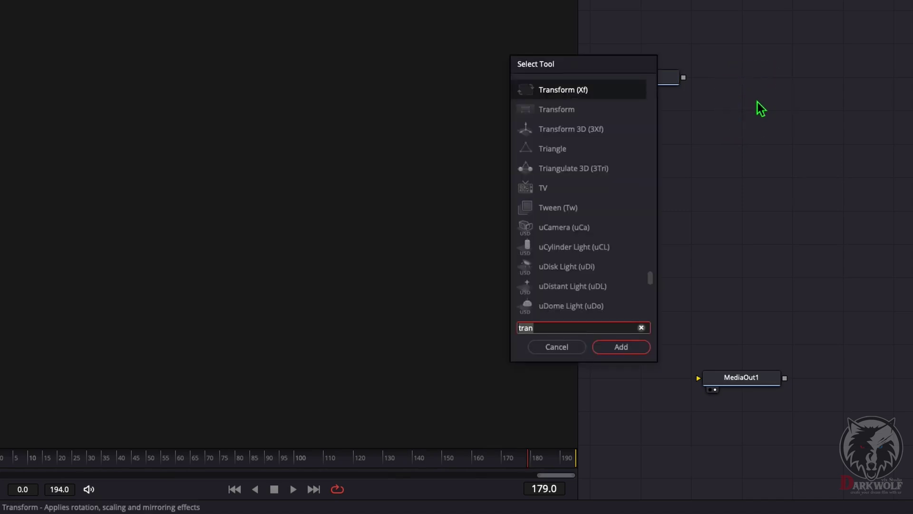
key(BackSpace)
key(BackSpace)
key(BackSpace)
key(BackSpace)
text(bg)
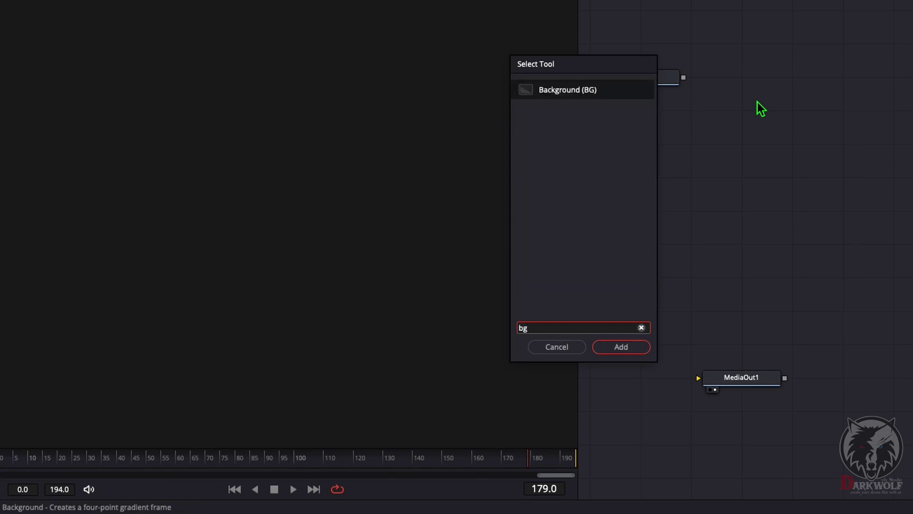
key(Return)
drag(761, 105, 756, 57)
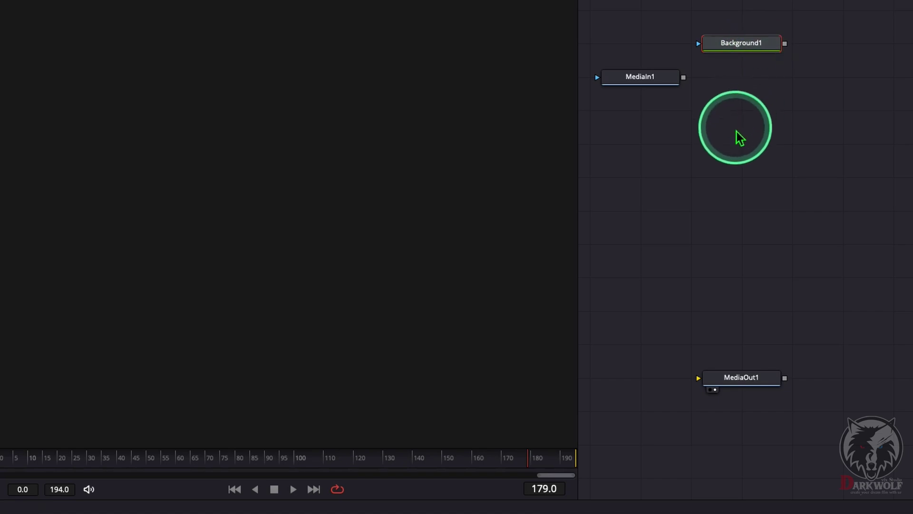
- Add a second Background node directly below MediaIn1 and move Background1 further up
click(732, 146)
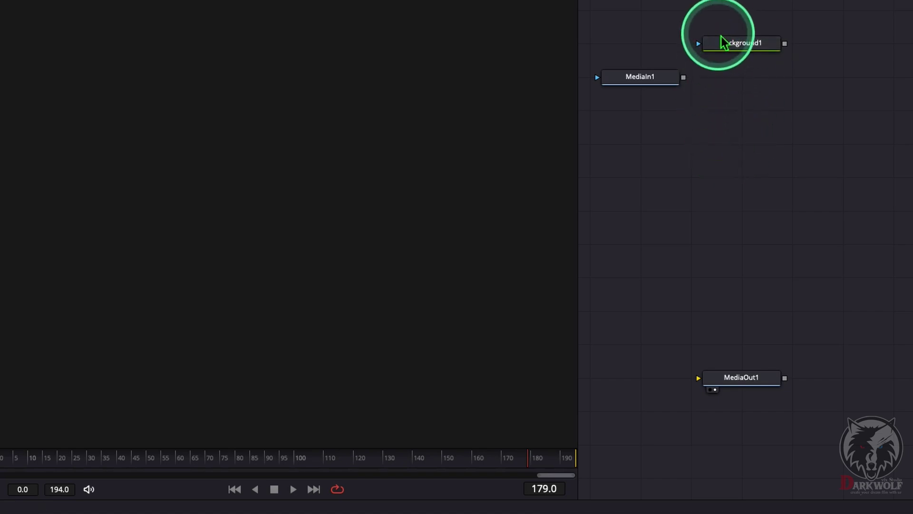
click(750, 46)
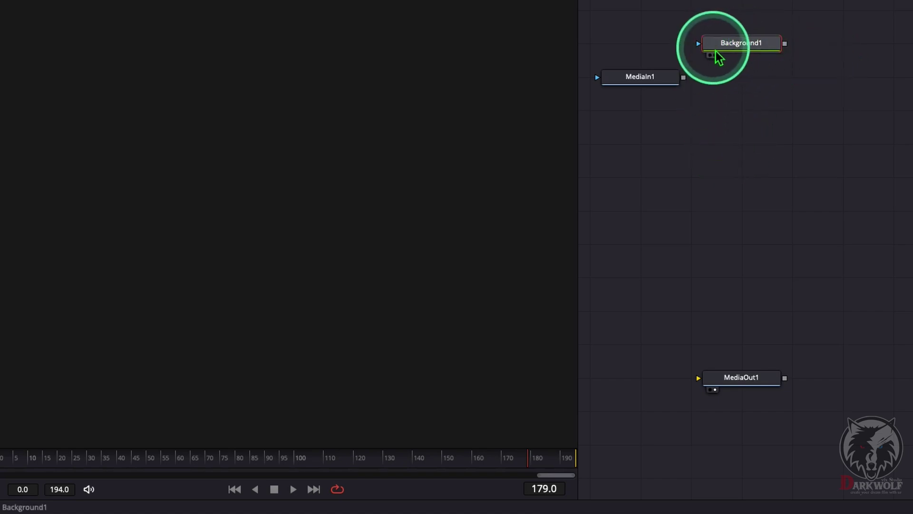
click(779, 199)
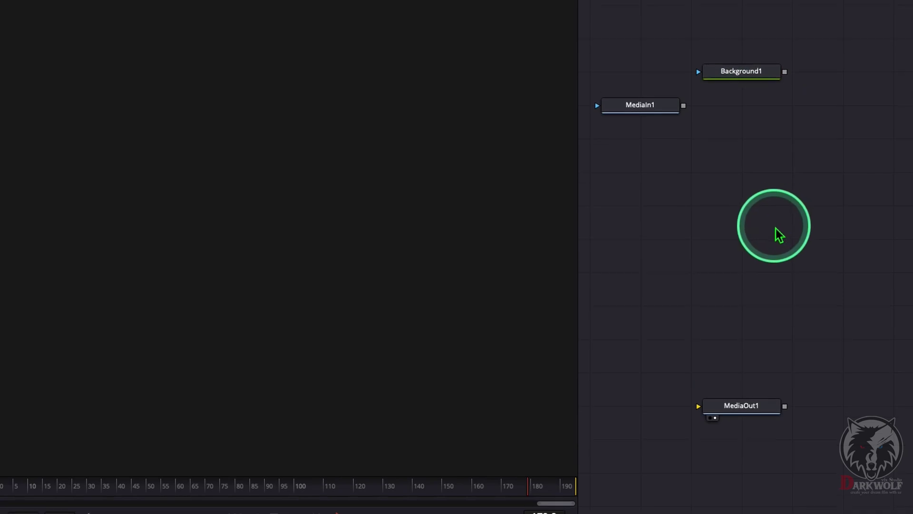
drag(110, 41, 646, 265)
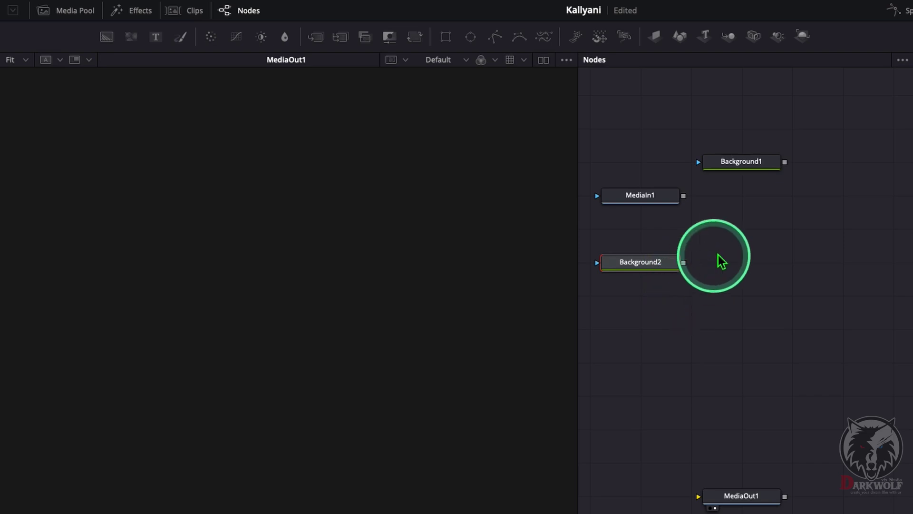
drag(746, 164, 747, 141)
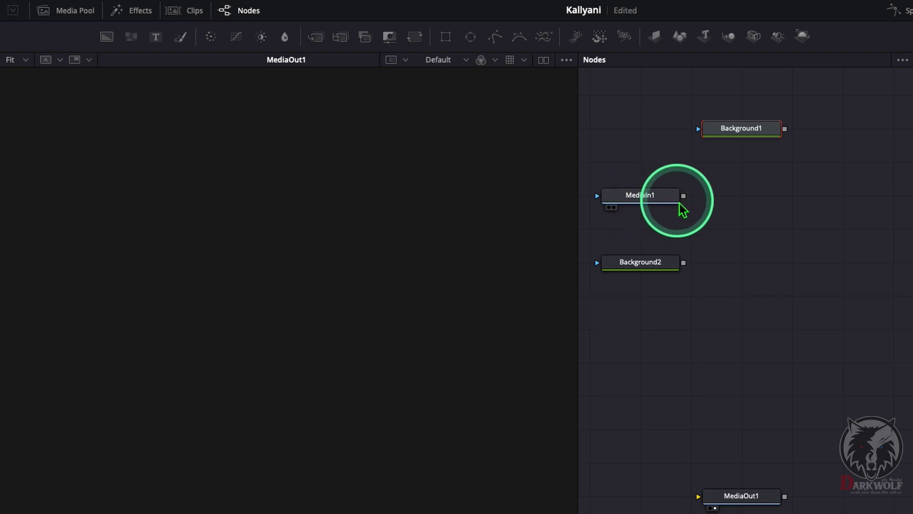
- Merge MediaIn1 as foreground over Background2 and position MediaIn1 directly above the new Merge node
drag(683, 196, 687, 267)
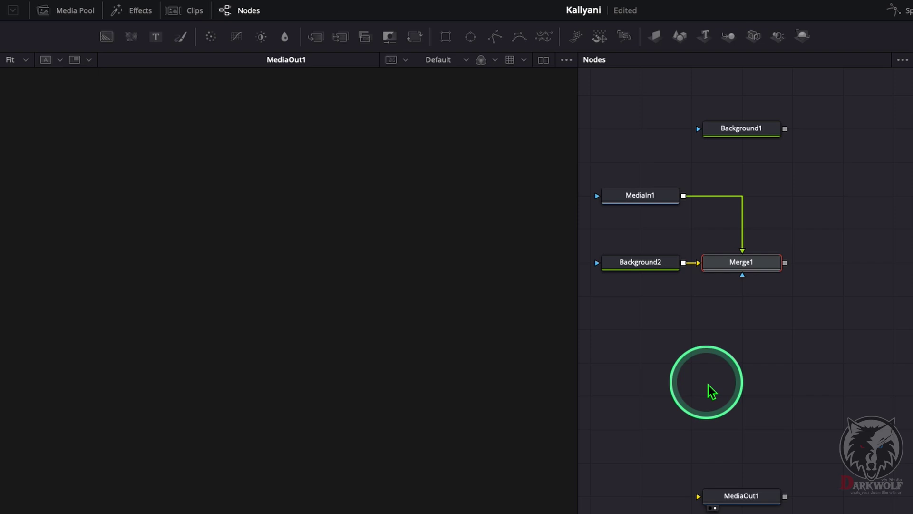
drag(737, 329, 641, 196)
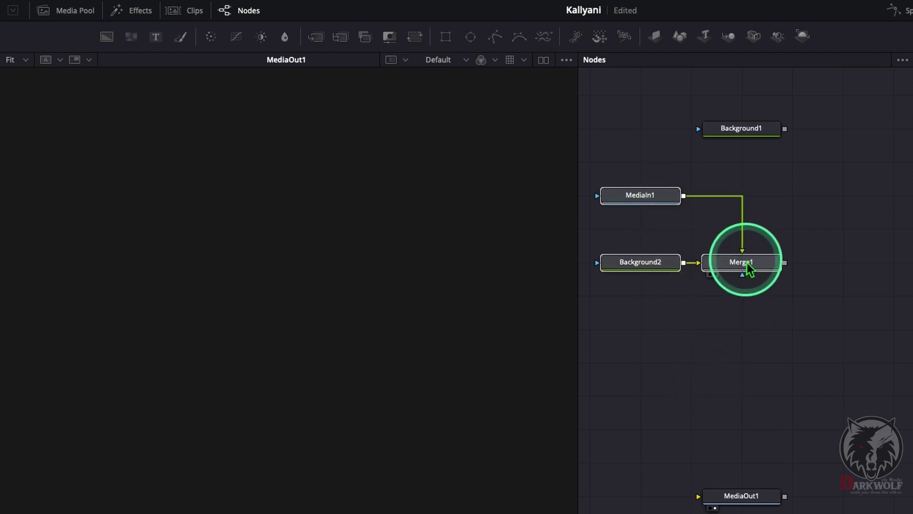
drag(746, 264, 708, 262)
drag(724, 323, 725, 325)
drag(810, 351, 754, 351)
click(746, 373)
click(613, 222)
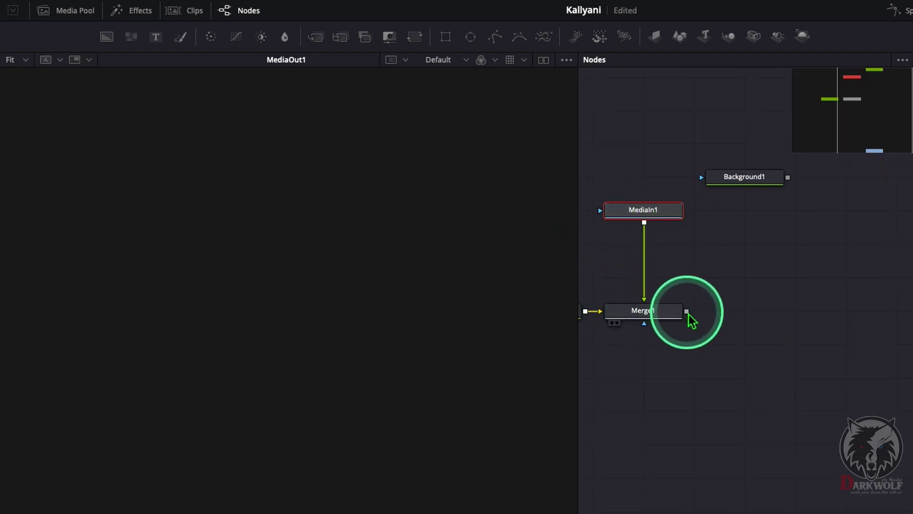
- Merge the Merge1 output as foreground over Background1 and connect the new Merge node to MediaOut1
drag(689, 316, 791, 190)
click(746, 320)
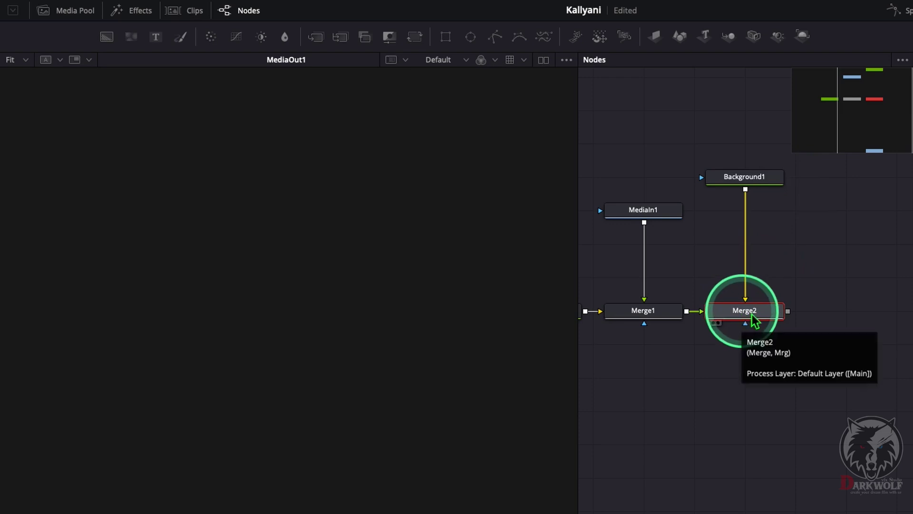
drag(788, 194, 745, 425)
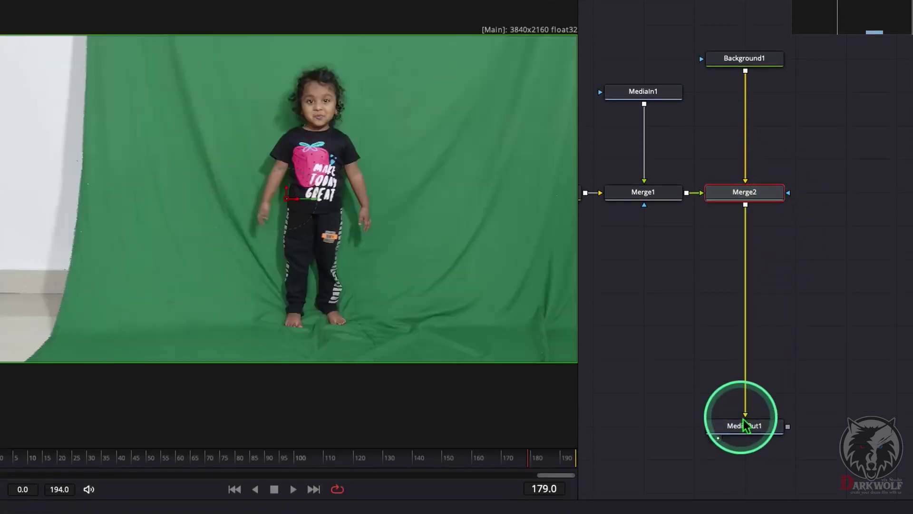
drag(707, 317, 764, 339)
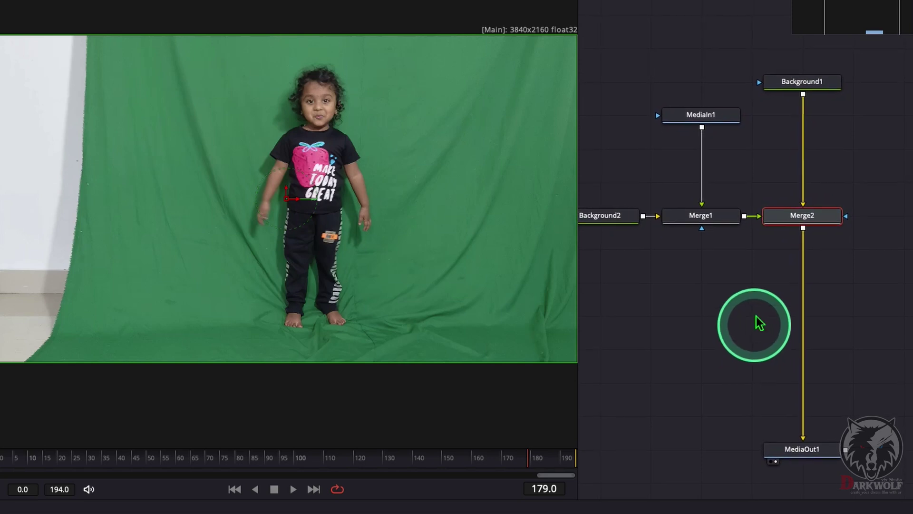
- Move MediaIn1 up level with Background1, keeping it above Merge1, and select it
click(710, 109)
drag(711, 115, 711, 82)
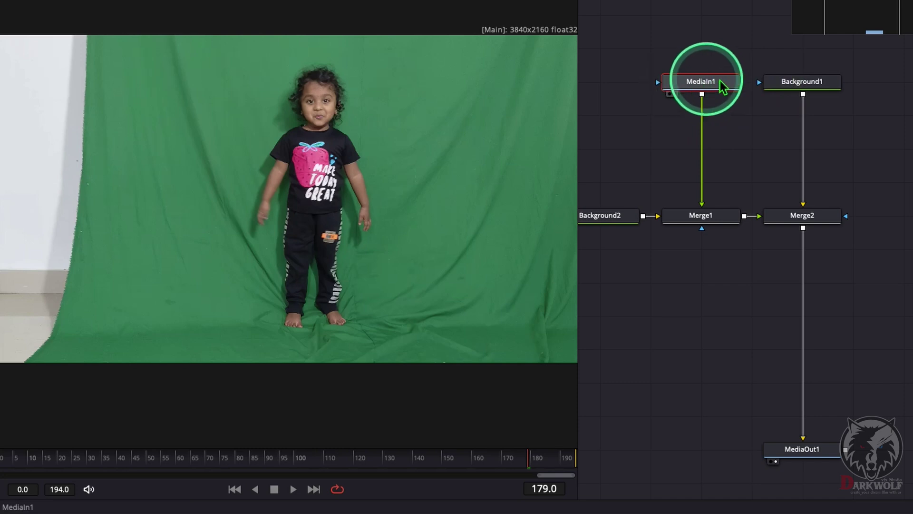
click(700, 88)
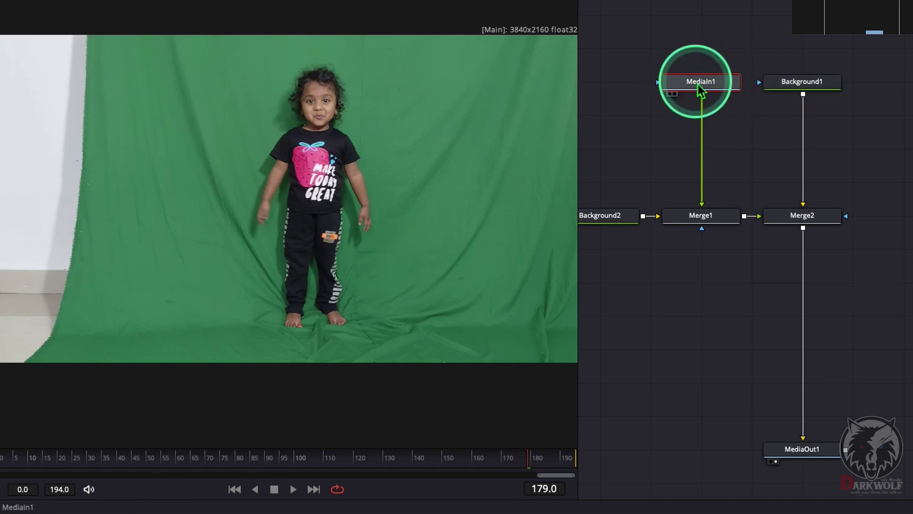
- Insert a 3D Keyer node between MediaIn1 and Merge1 and select it
key(shift+space)
text(bg)
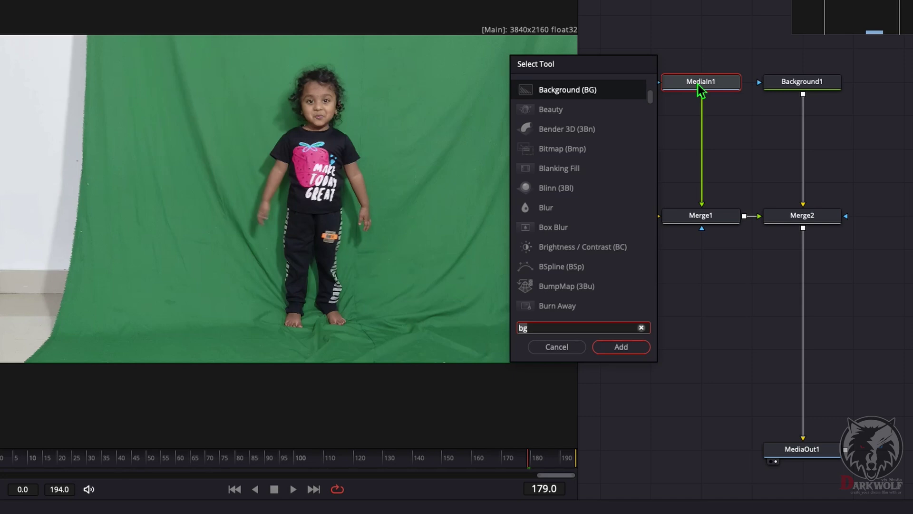
key(BackSpace)
key(BackSpace)
text(3dk)
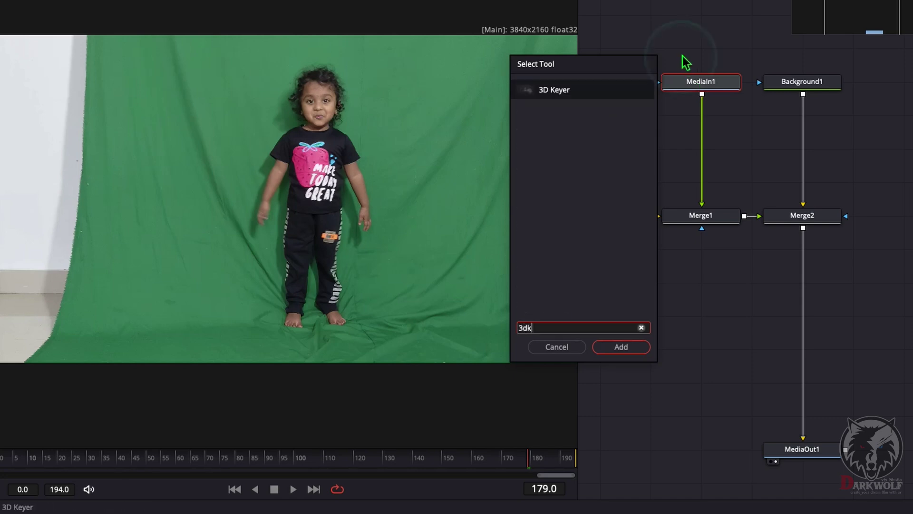
double_click(571, 91)
click(698, 113)
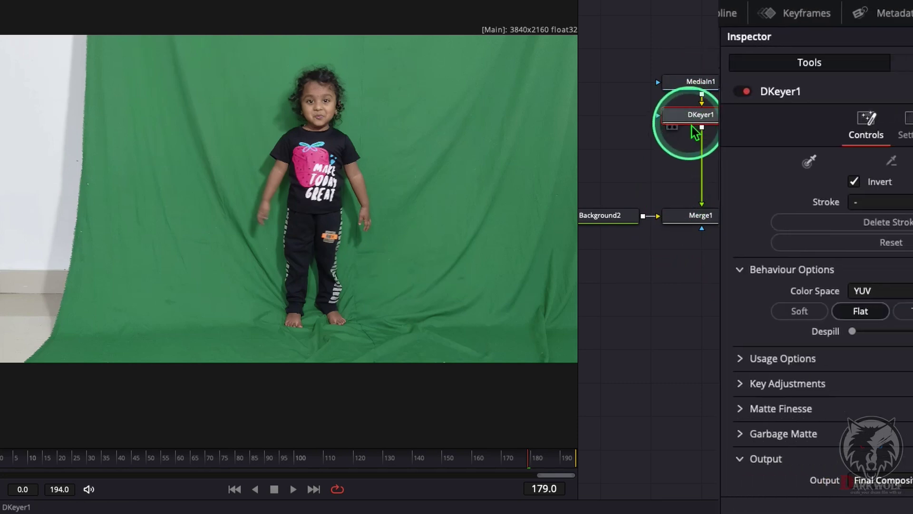
- Key out the green backdrop with a stroke beside the child's head, and add a second stroke over the green between the torso and arm
click(666, 162)
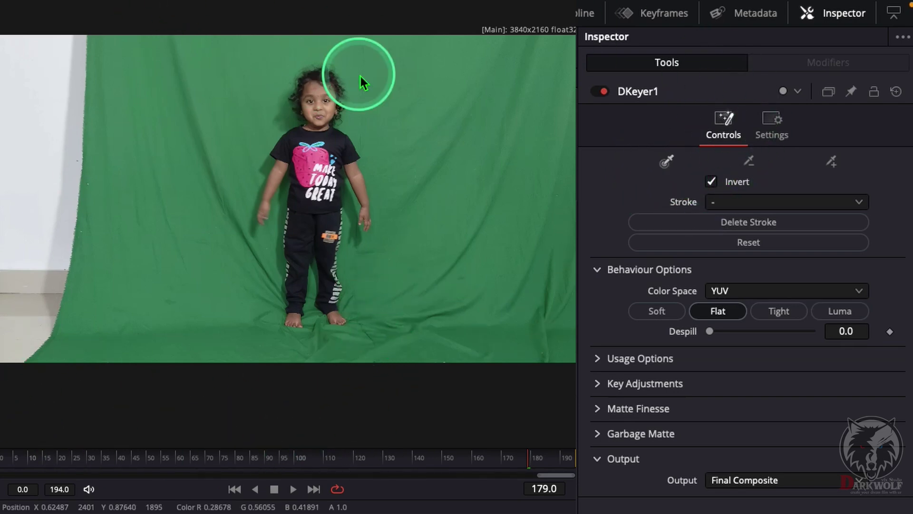
mouse_move(354, 76)
mouse_down()
mouse_move(434, 168)
mouse_move(517, 294)
mouse_move(546, 318)
mouse_move(569, 293)
mouse_move(563, 272)
mouse_move(495, 283)
mouse_move(407, 336)
mouse_move(288, 344)
mouse_move(244, 319)
mouse_move(223, 284)
mouse_move(206, 192)
mouse_move(221, 115)
mouse_up()
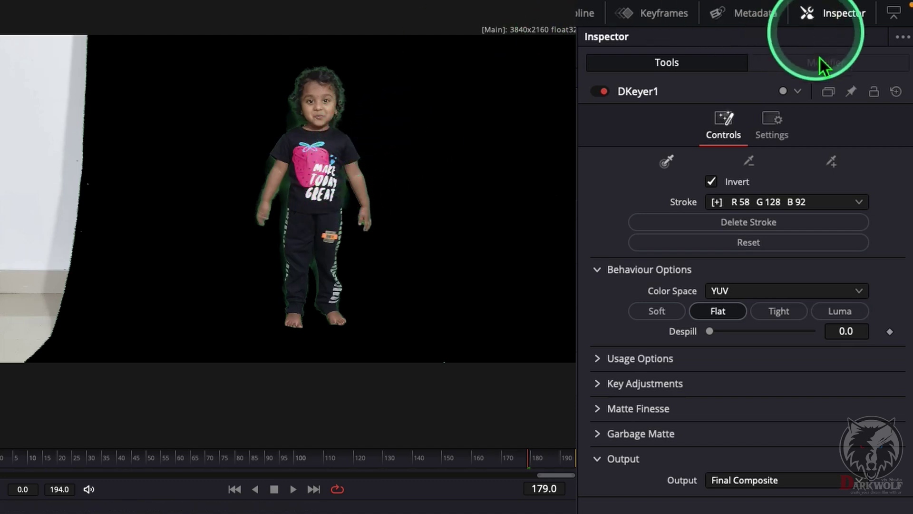
click(832, 163)
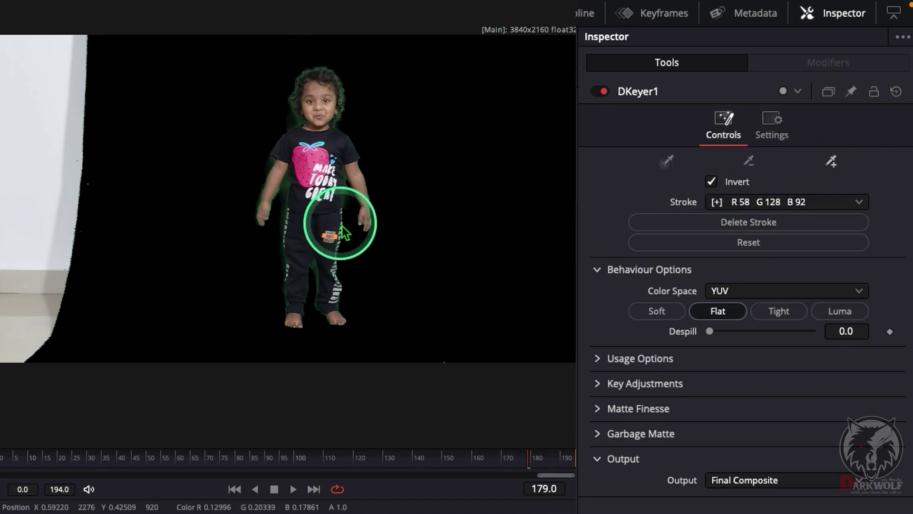
scroll(345, 233, up, 4)
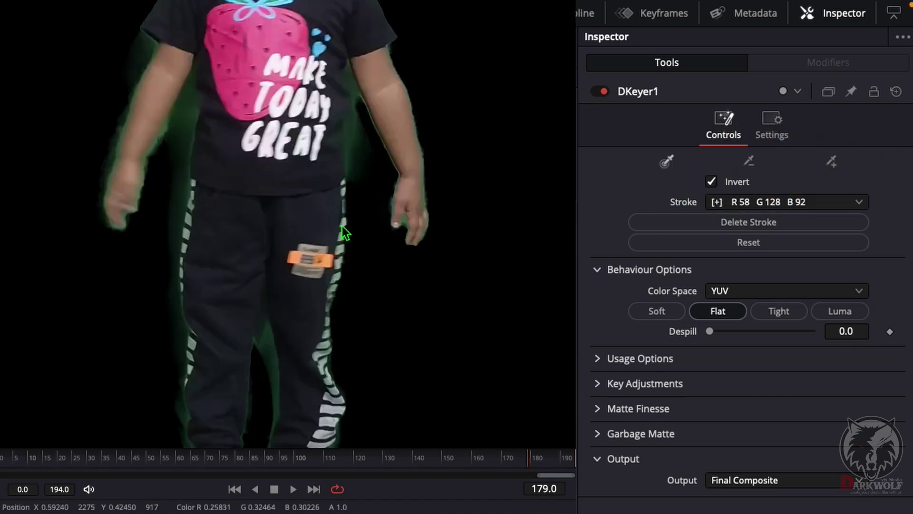
scroll(345, 233, up, 4)
scroll(342, 226, down, 4)
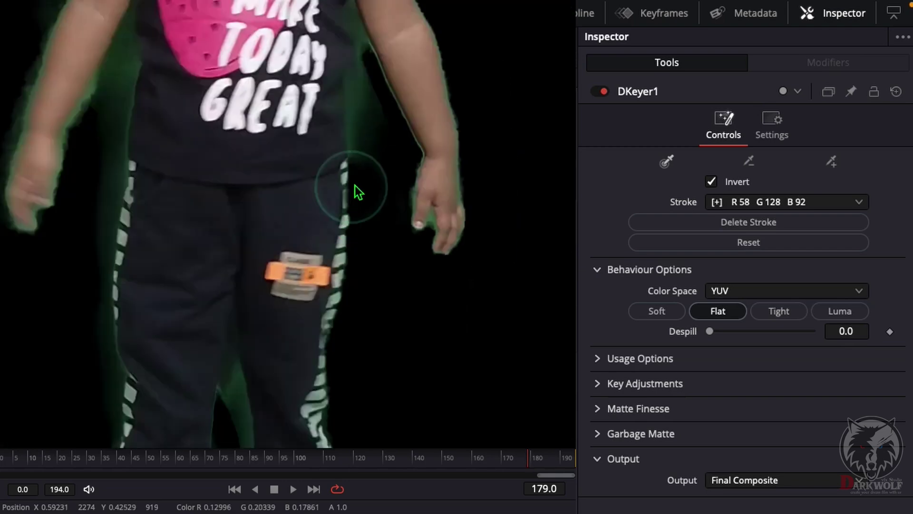
click(828, 165)
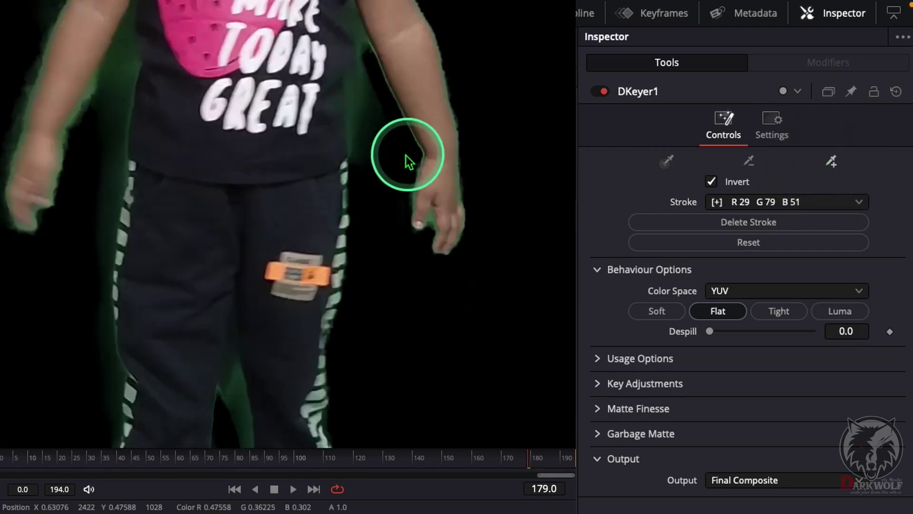
drag(396, 146, 366, 76)
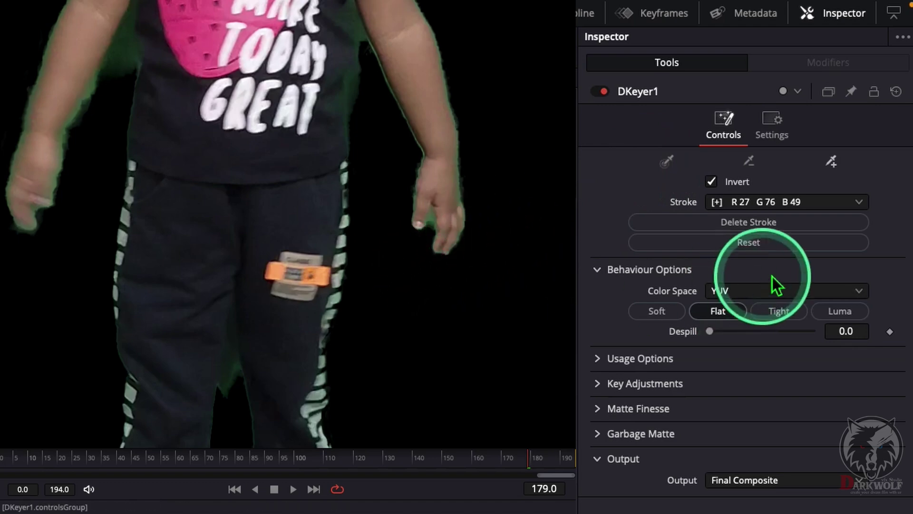
- Add further key strokes beside the hand and inside both arms to clear the leftover green around the body
click(833, 162)
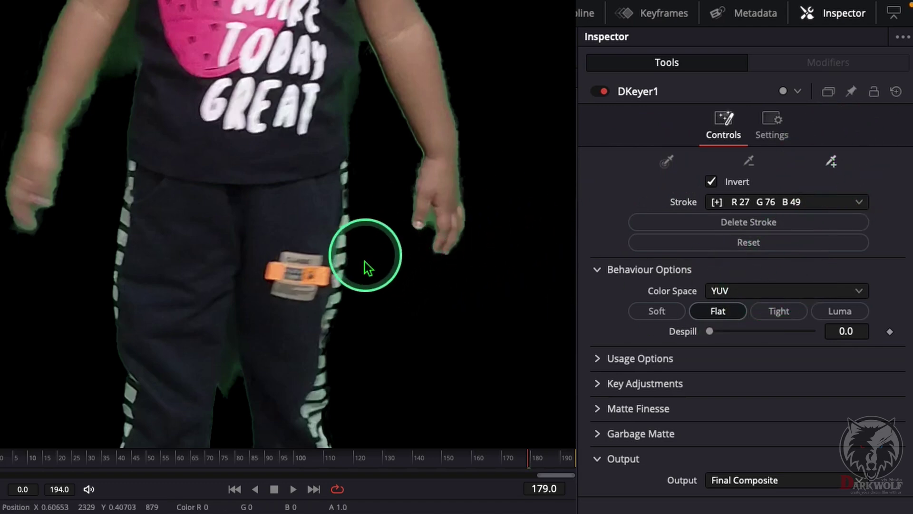
mouse_move(409, 255)
mouse_down()
mouse_move(430, 225)
mouse_move(415, 256)
mouse_up()
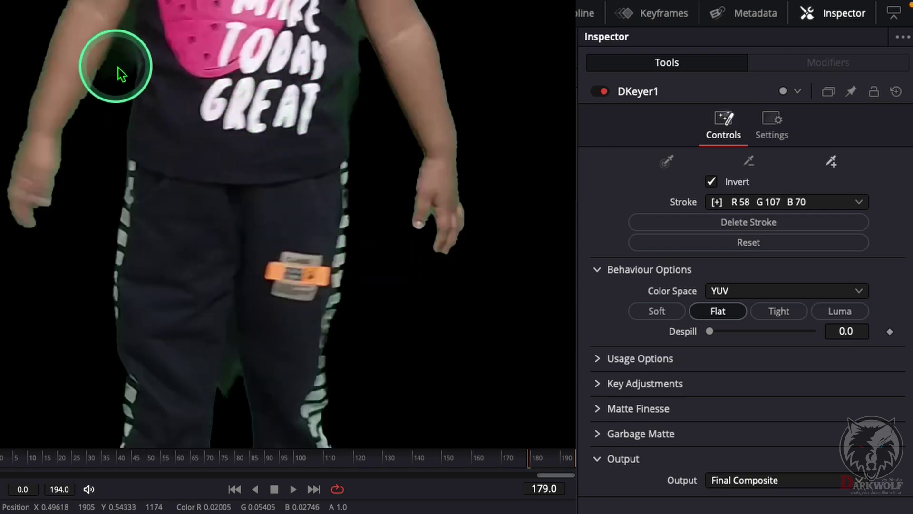
drag(117, 74, 133, 48)
drag(118, 82, 113, 119)
mouse_move(361, 106)
mouse_down()
mouse_move(362, 91)
mouse_move(355, 93)
mouse_up()
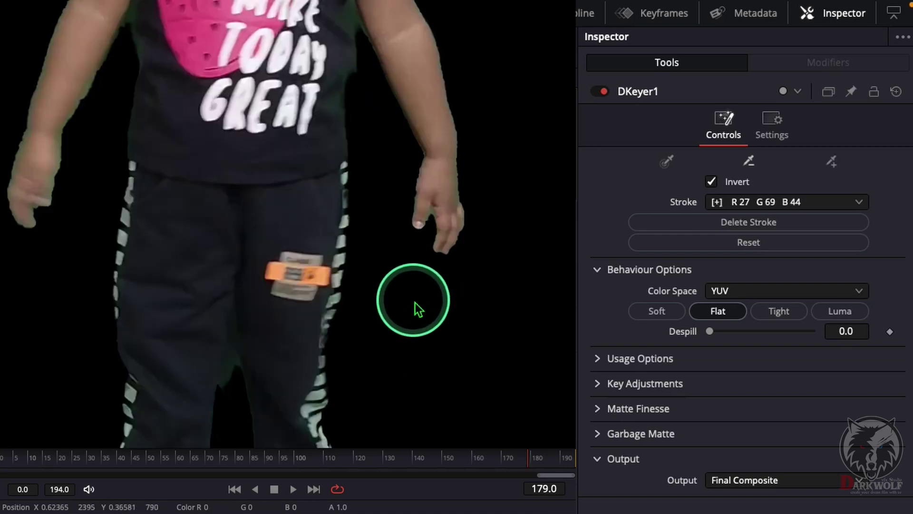
- Set the keyer's Despill to 1.0 and inspect the arm edges for green spill
scroll(413, 300, down, 3)
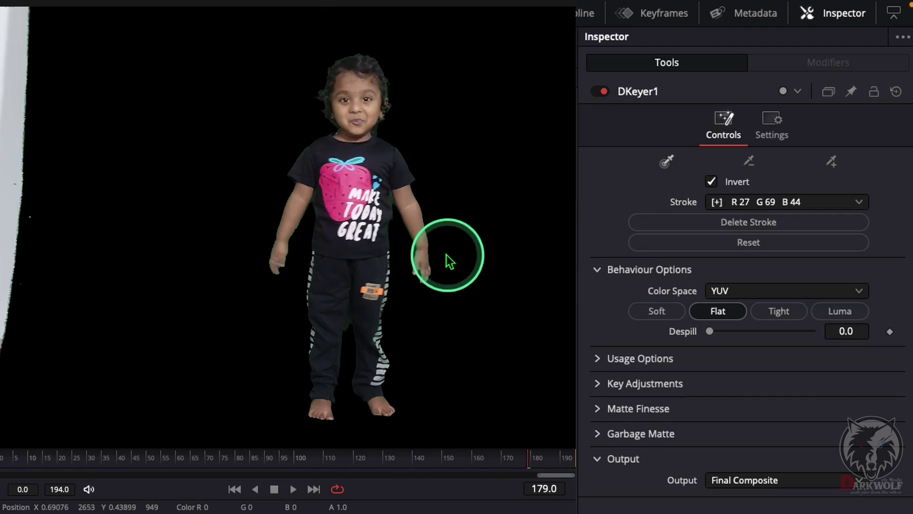
key(alt)
scroll(302, 249, up, 5)
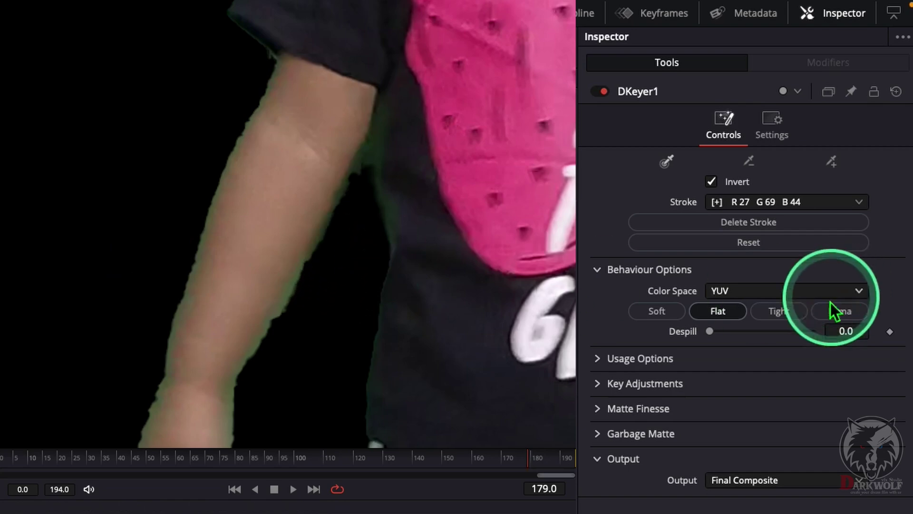
drag(716, 335, 825, 353)
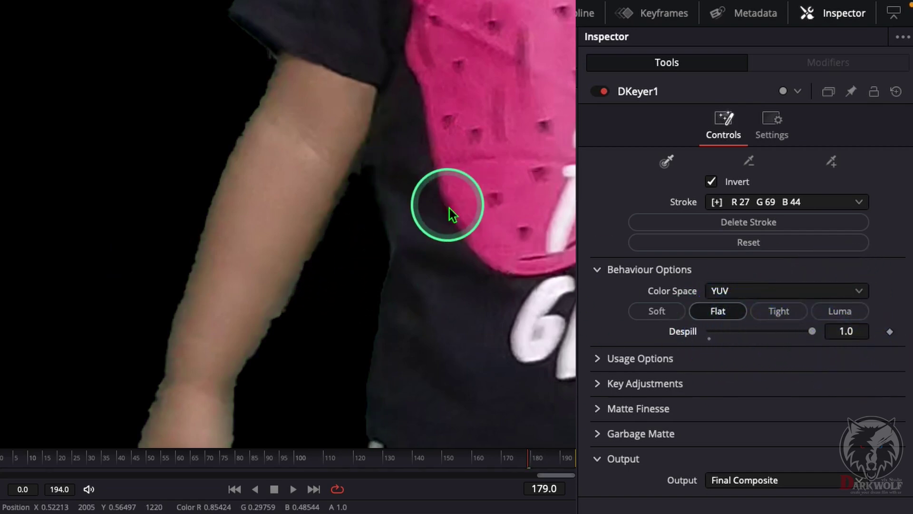
scroll(409, 240, down, 5)
scroll(366, 288, up, 4)
scroll(349, 273, up, 3)
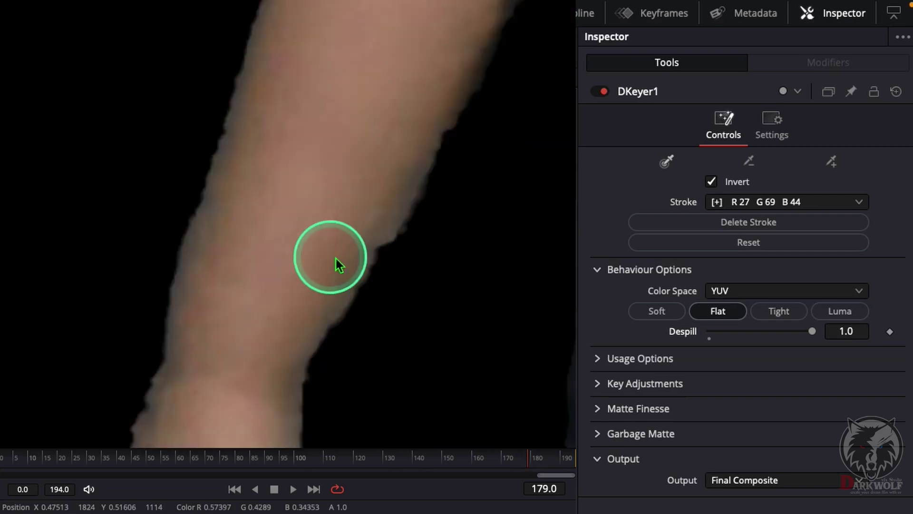
scroll(386, 264, down, 3)
scroll(410, 275, down, 4)
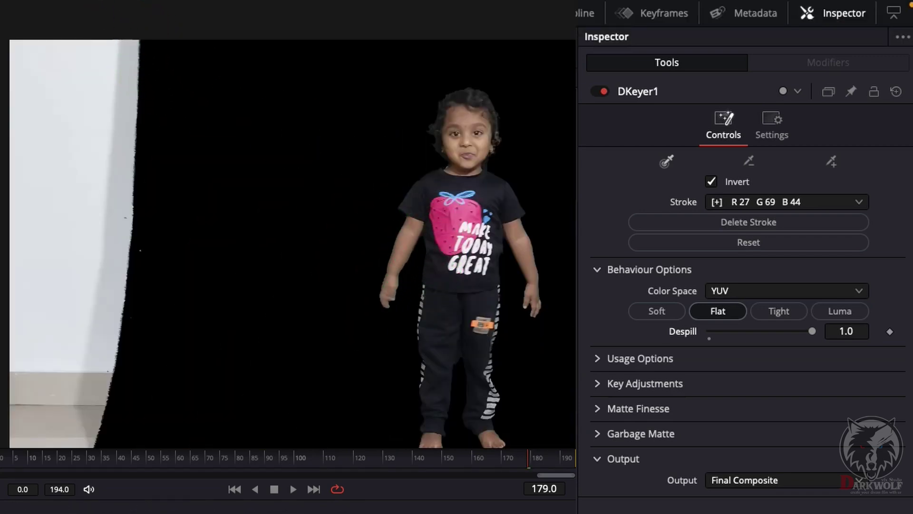
- Mask Merge1 with a Rectangle node, then resize and shift the rectangle to enclose only the child
click(23, 1)
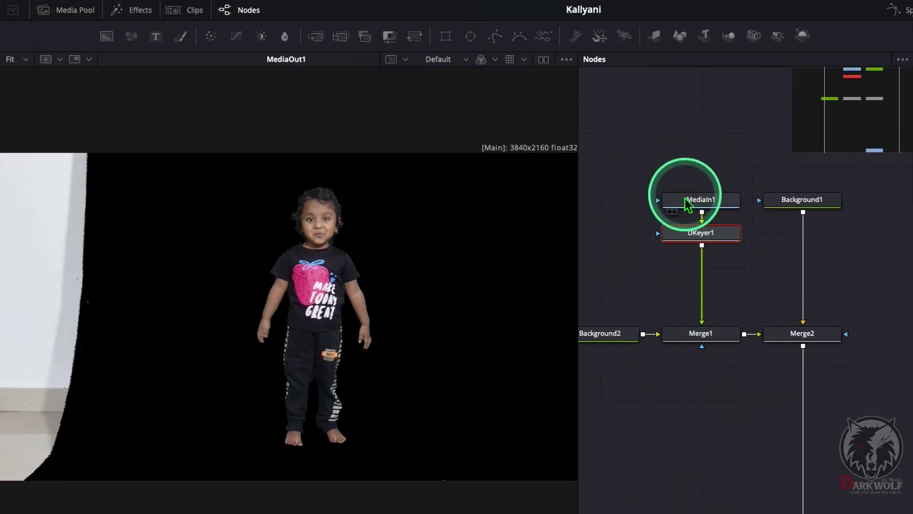
mouse_move(668, 204)
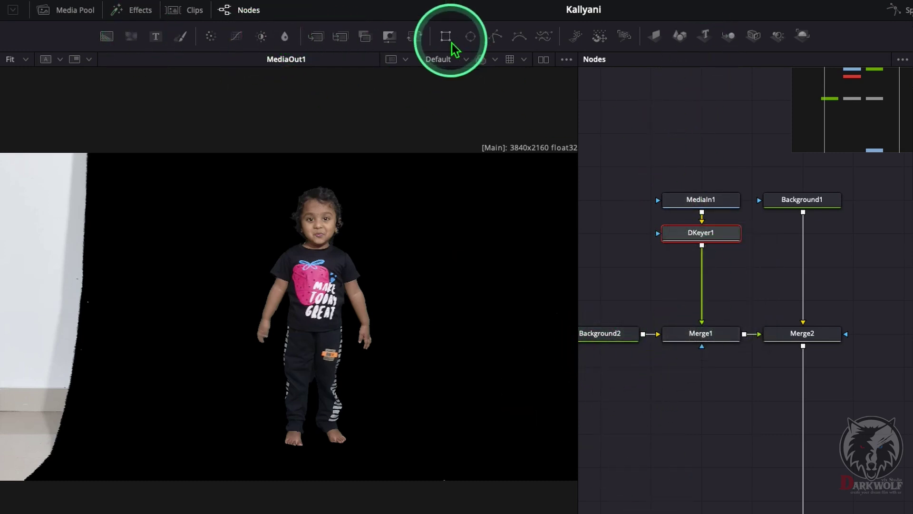
drag(445, 38, 709, 344)
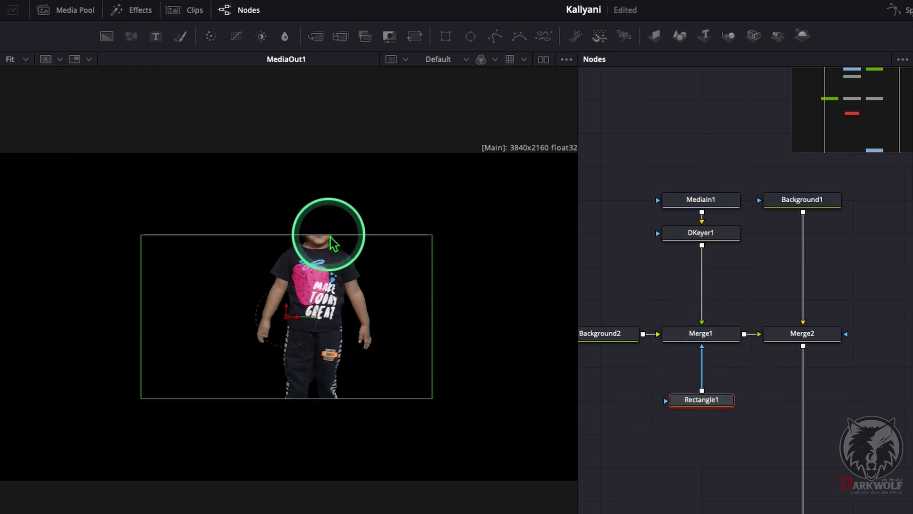
drag(332, 237, 304, 187)
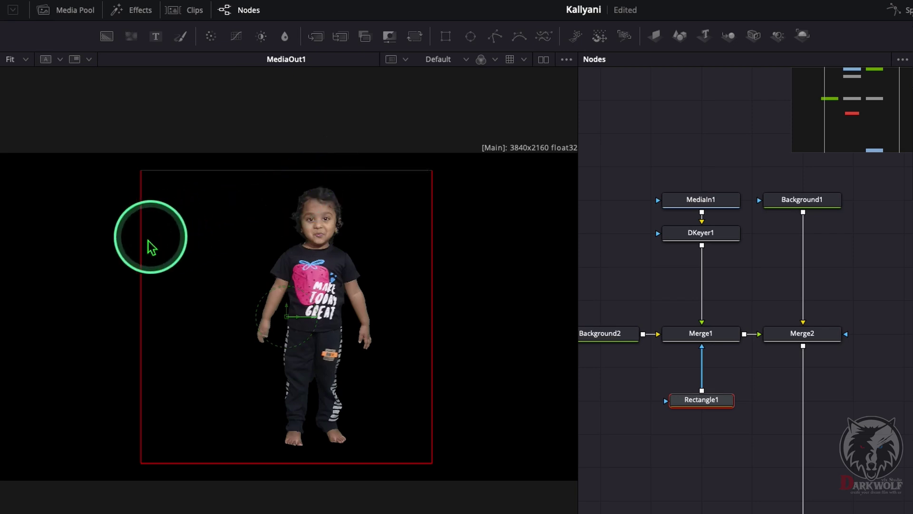
drag(143, 250, 195, 259)
drag(286, 315, 317, 318)
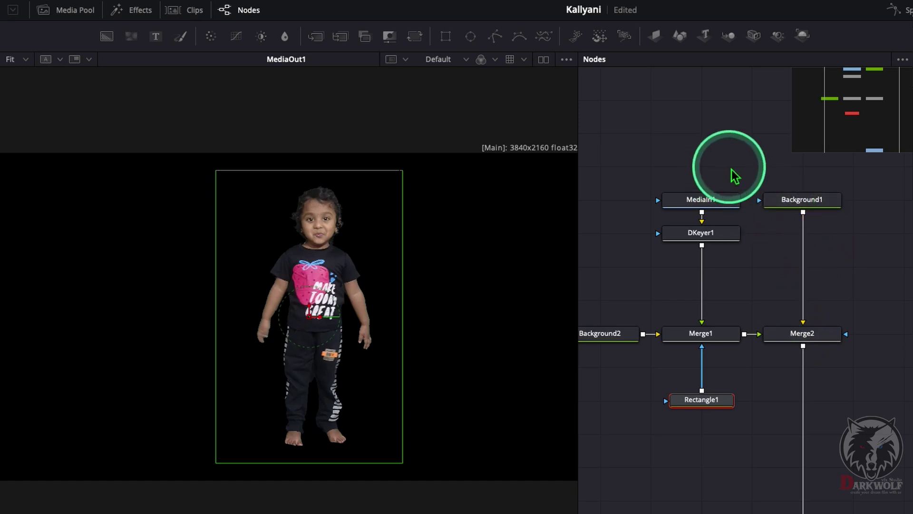
- Move the MediaIn1, DKeyer1, Background2, Merge1 and Rectangle1 nodes together farther away from Merge2
drag(730, 167, 581, 422)
drag(727, 335, 685, 335)
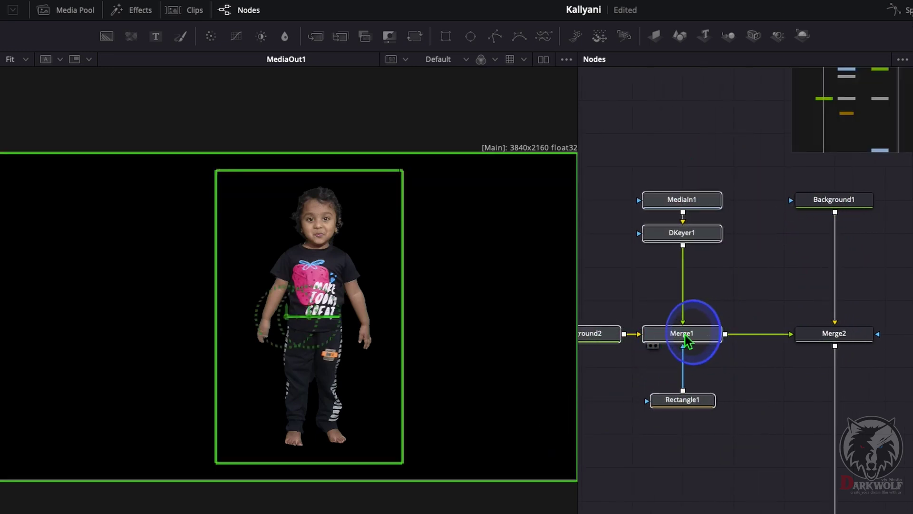
click(816, 373)
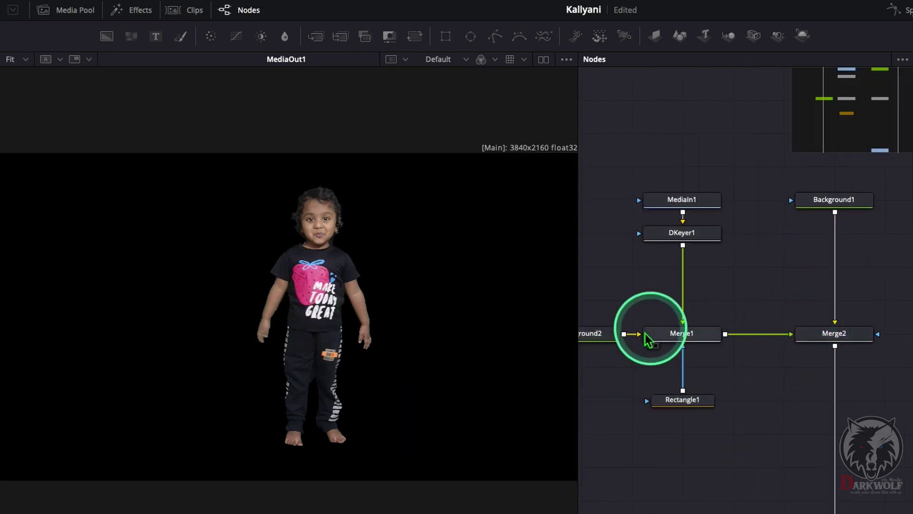
- Insert a Transform (Xf) node between Merge1 and Merge2
click(702, 334)
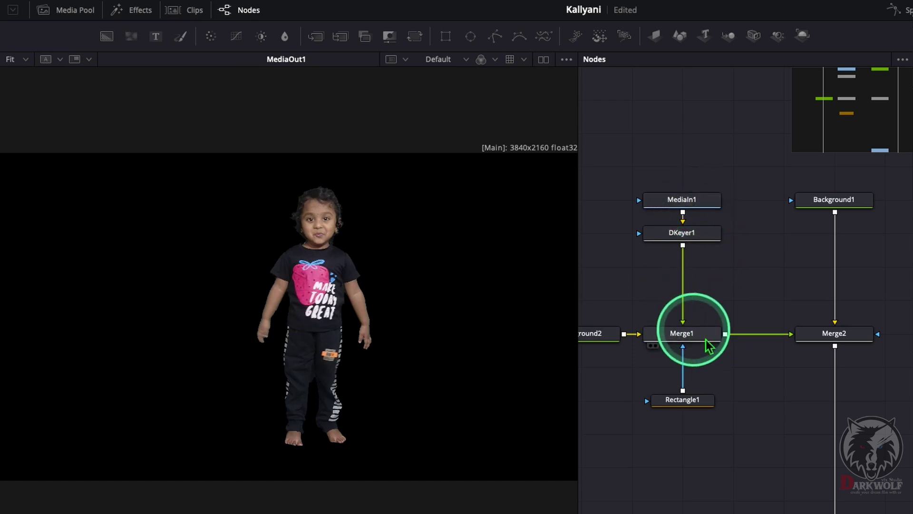
click(694, 337)
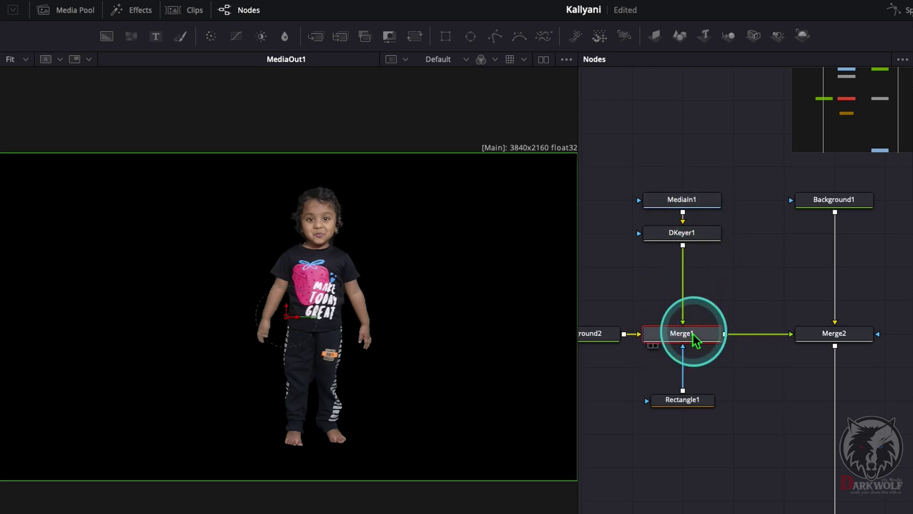
key(shift+space)
text(trans)
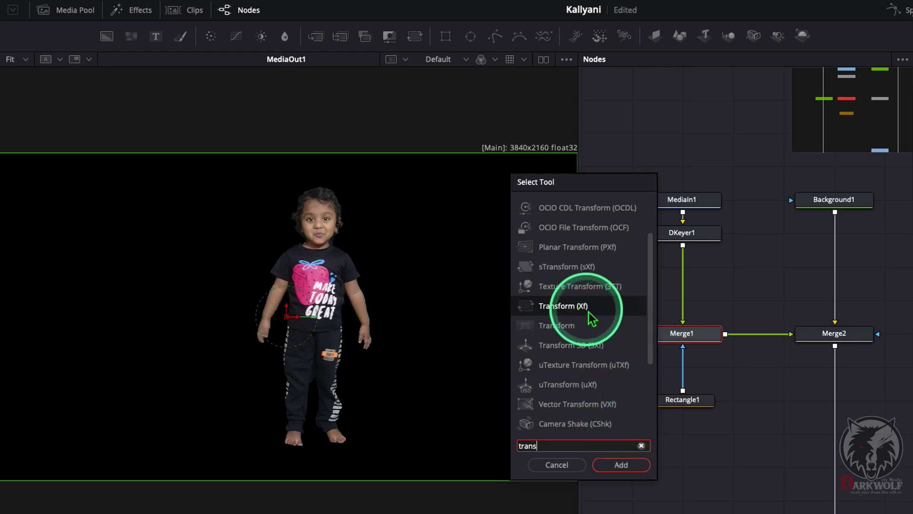
click(618, 465)
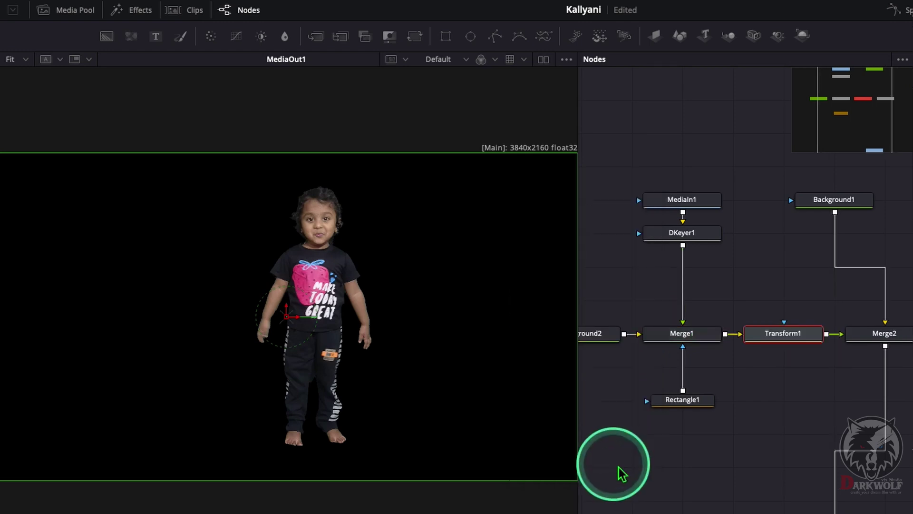
- Realign Background1 directly above Merge2 and MediaOut1 directly below it
click(862, 203)
drag(862, 204, 912, 203)
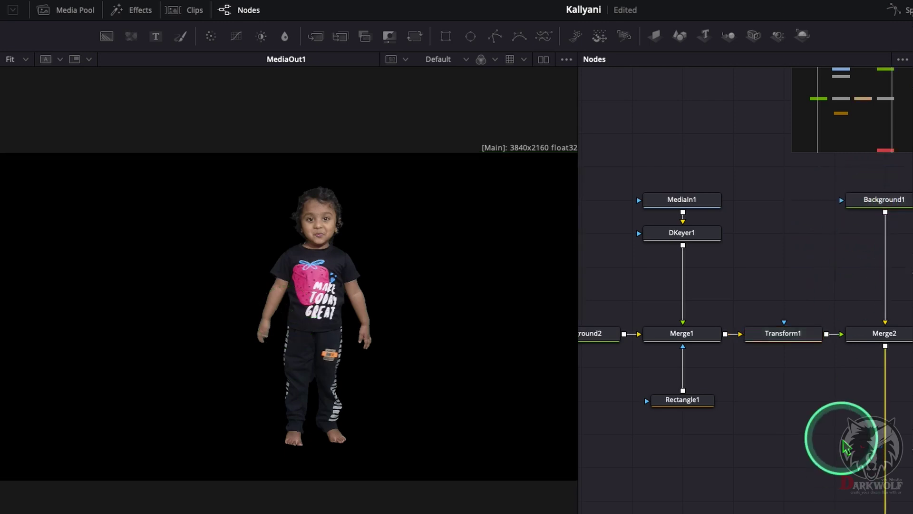
drag(809, 452, 714, 419)
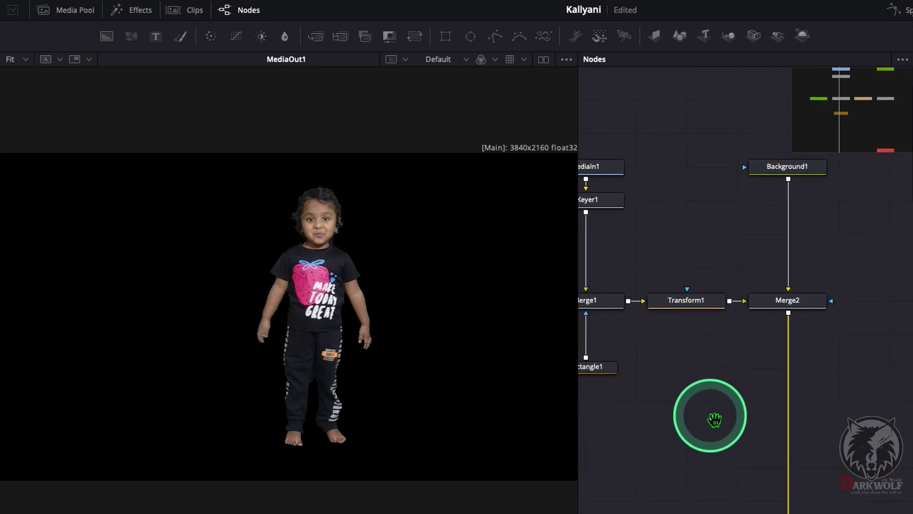
- Add the Full_Moon_Skyline image from the media pool to the node graph in the empty area below Transform1
click(682, 305)
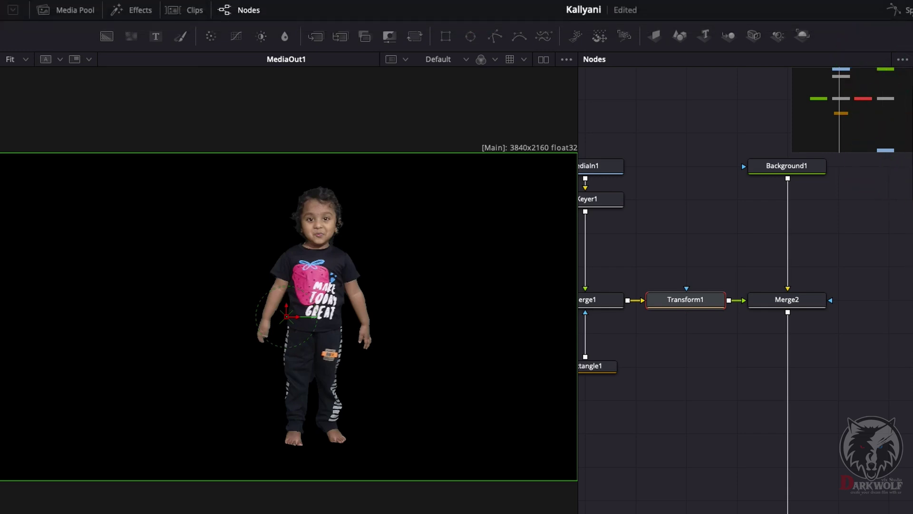
click(828, 319)
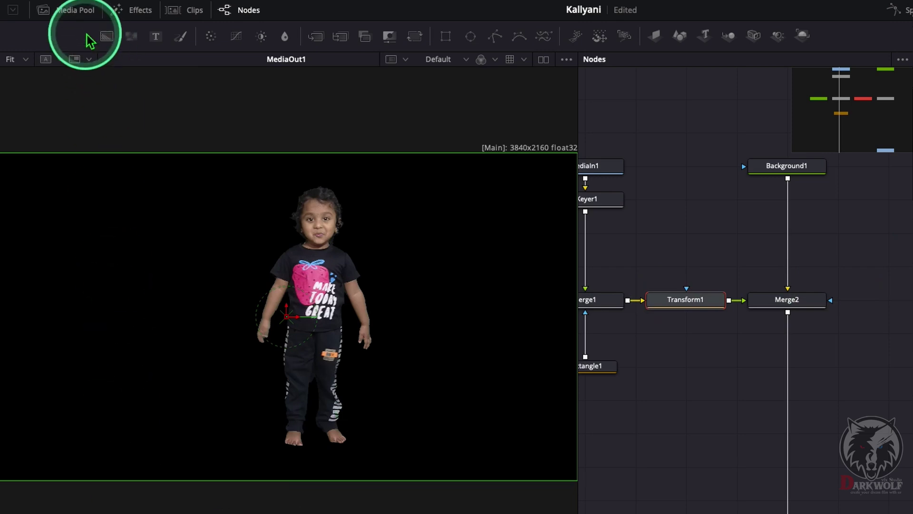
click(71, 10)
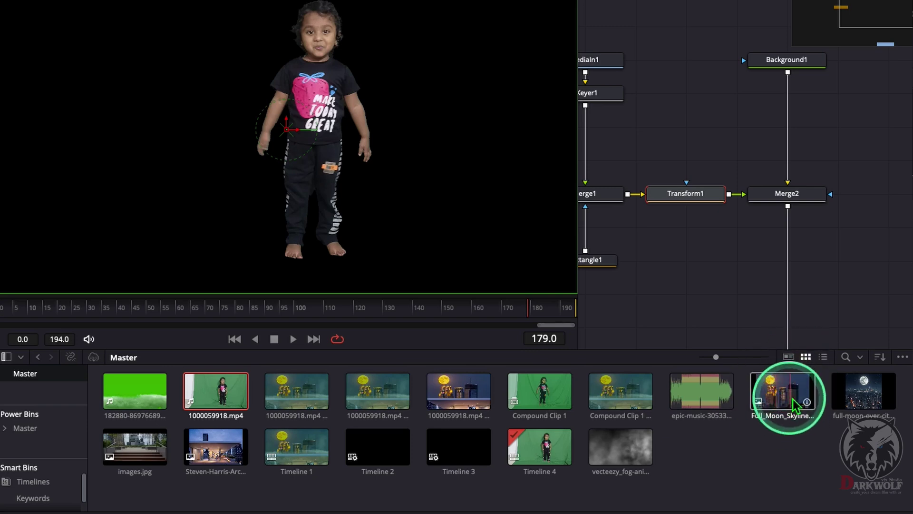
drag(796, 401, 624, 324)
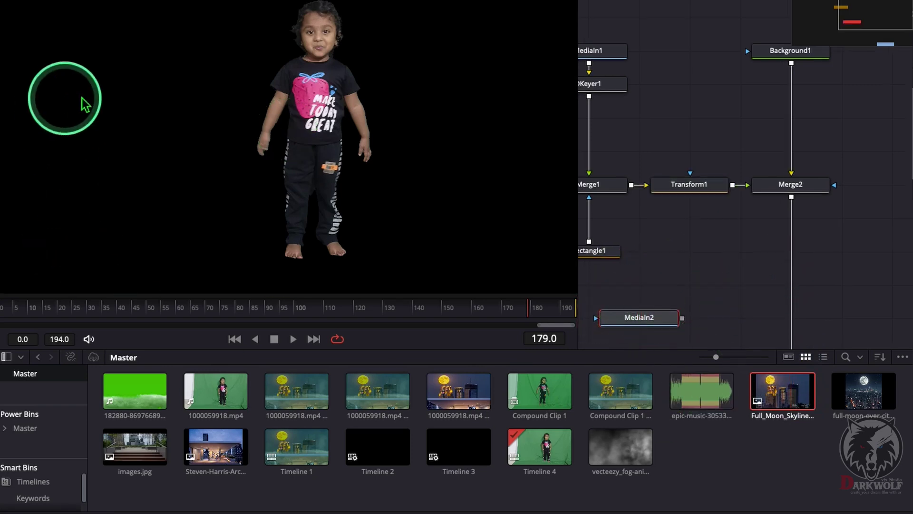
- Hide the media pool and move the MediaIn2 node farther away from Merge2, just below Rectangle1
click(38, 1)
drag(708, 413, 794, 402)
drag(751, 310, 648, 309)
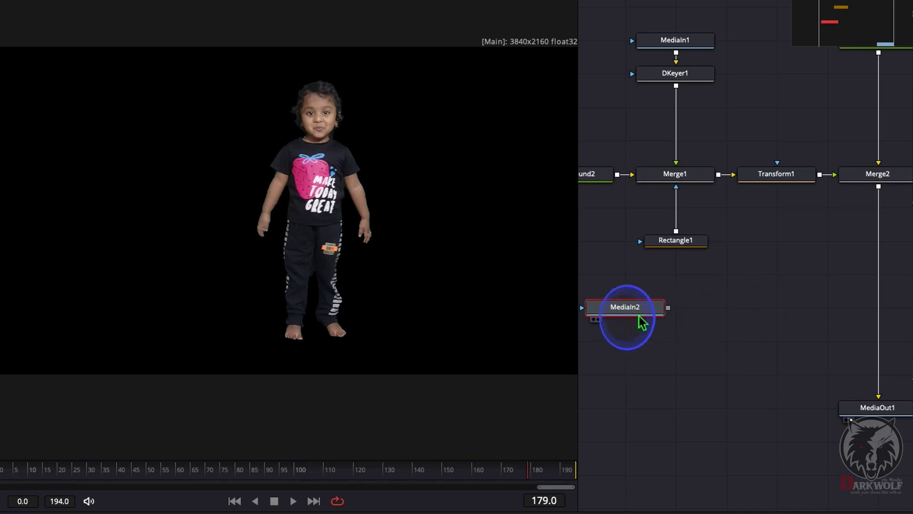
drag(720, 385, 696, 394)
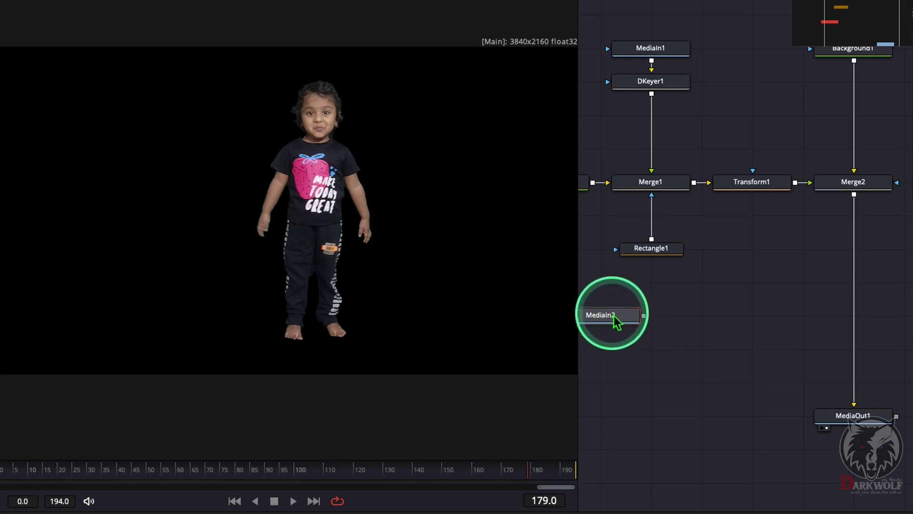
- Add a Resize (Rsz) node after MediaIn2 and merge its output with the output of Merge2
key(shift+space)
text(trans)
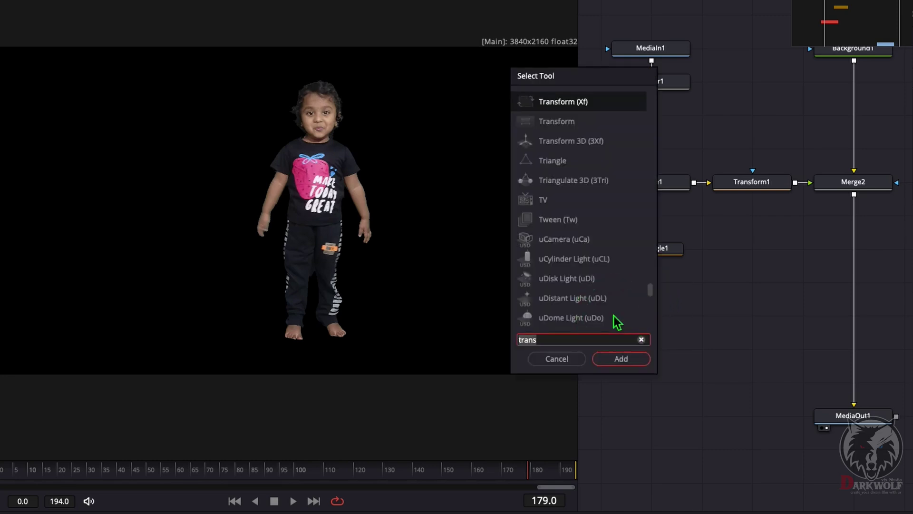
key(BackSpace)
key(BackSpace)
key(BackSpace)
key(BackSpace)
key(BackSpace)
text(resi)
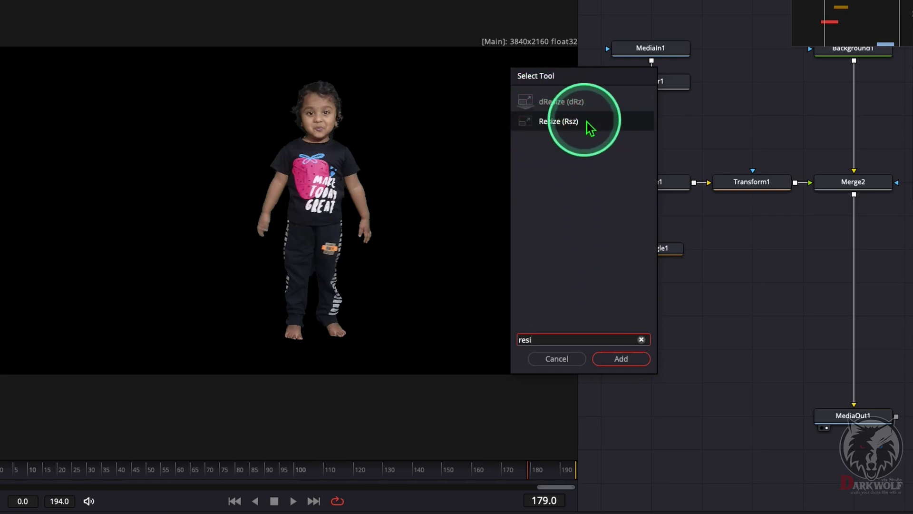
click(619, 360)
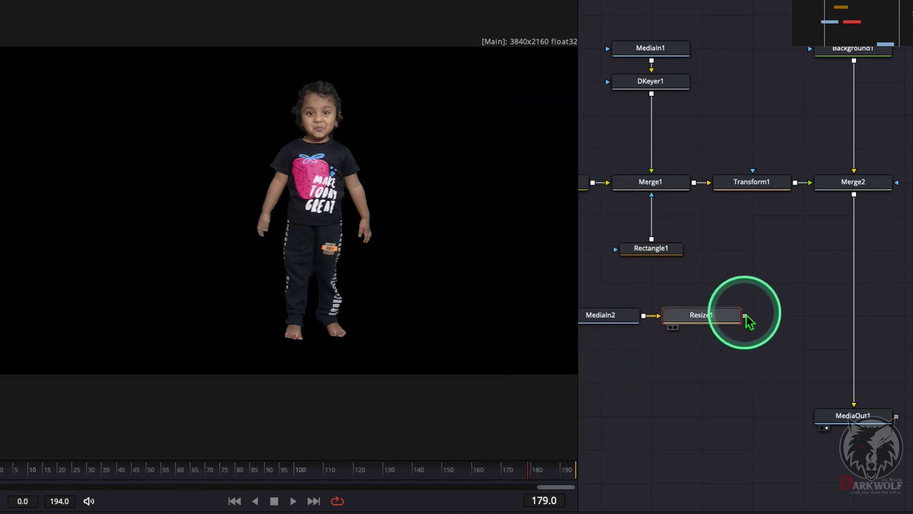
drag(745, 316, 857, 189)
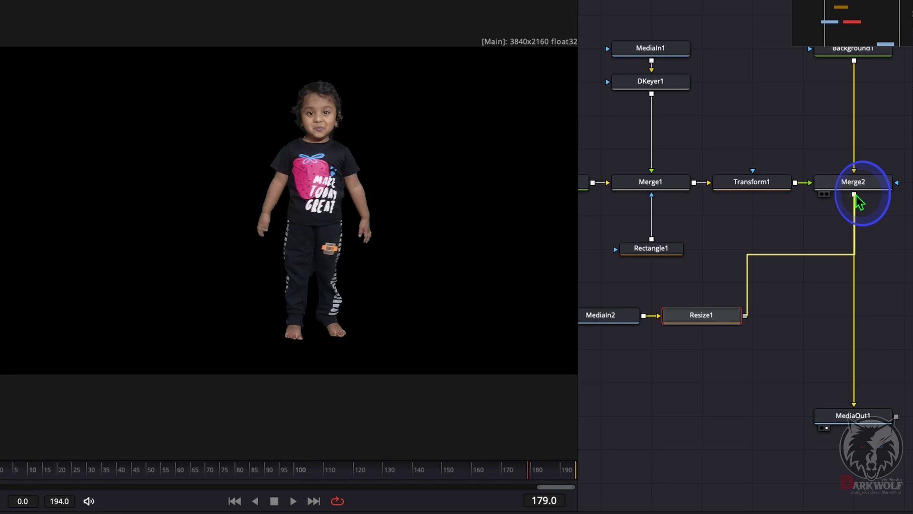
drag(858, 202, 858, 202)
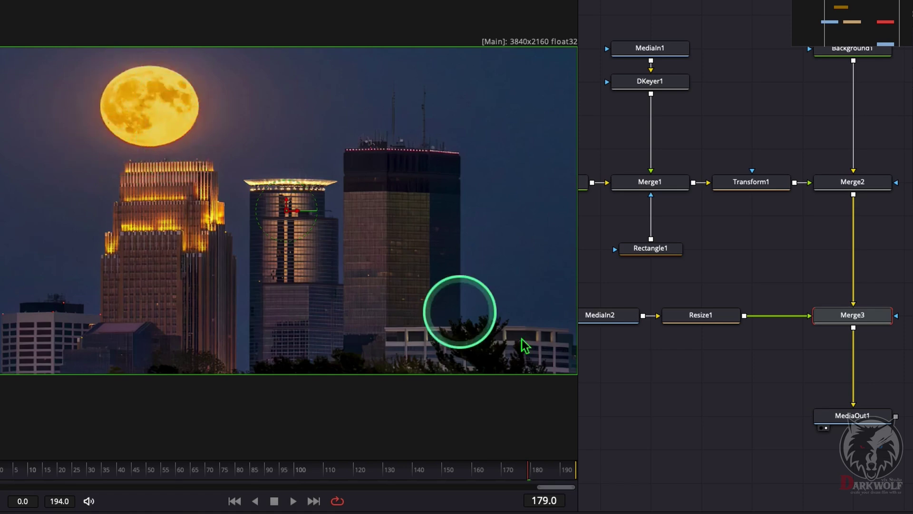
- Set the Resize1 height to 2323 and swap the inputs of Merge3
click(711, 322)
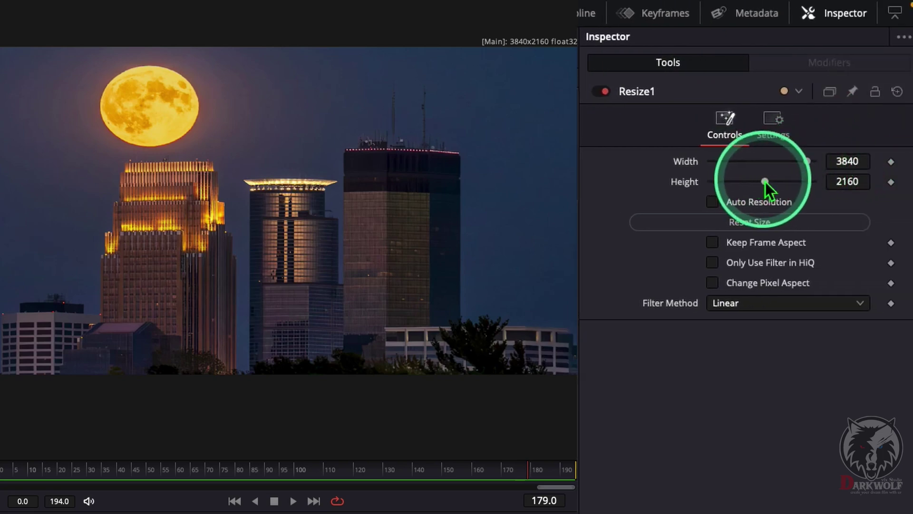
drag(764, 182, 769, 182)
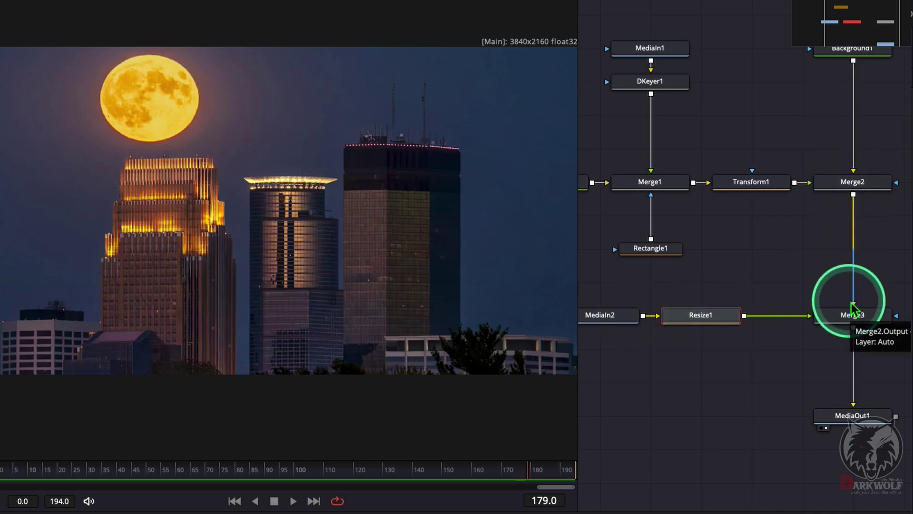
right_click(837, 316)
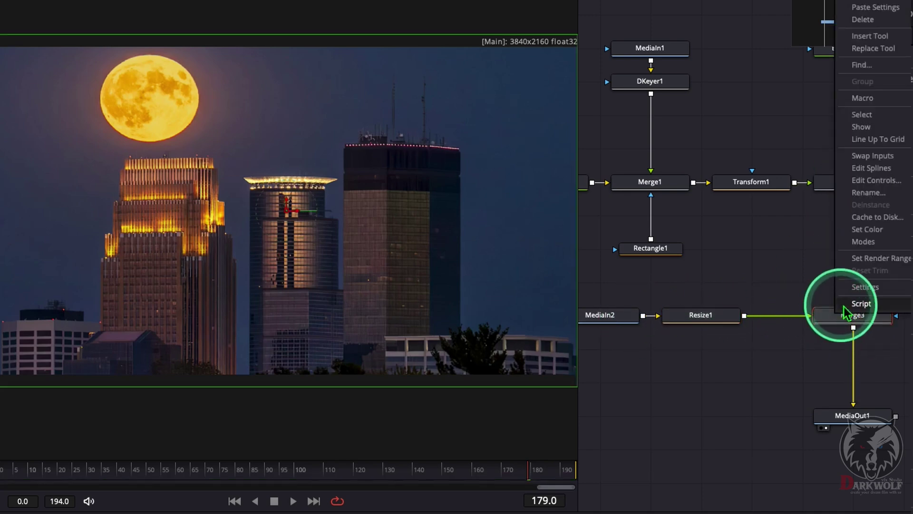
click(879, 158)
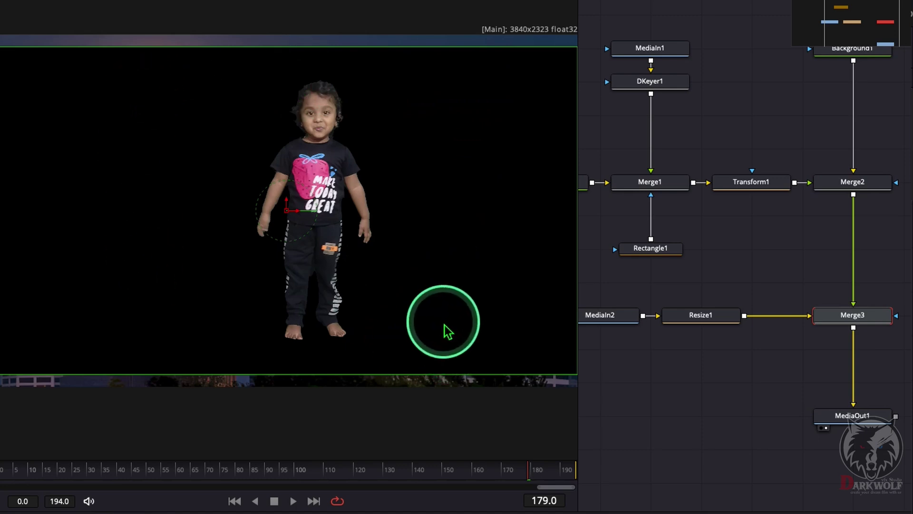
- Lower the alpha of Background2 and Background1 to make both fully transparent
scroll(715, 278, down, 1)
drag(740, 251, 806, 344)
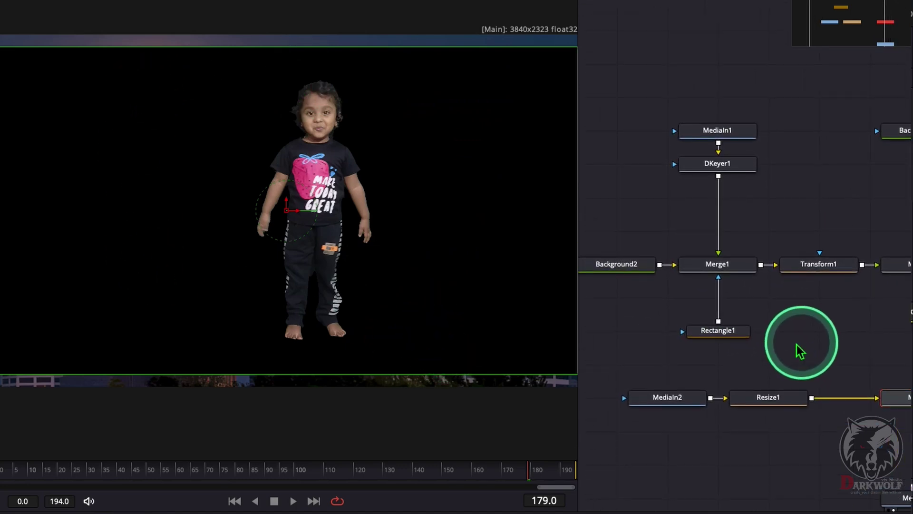
click(623, 267)
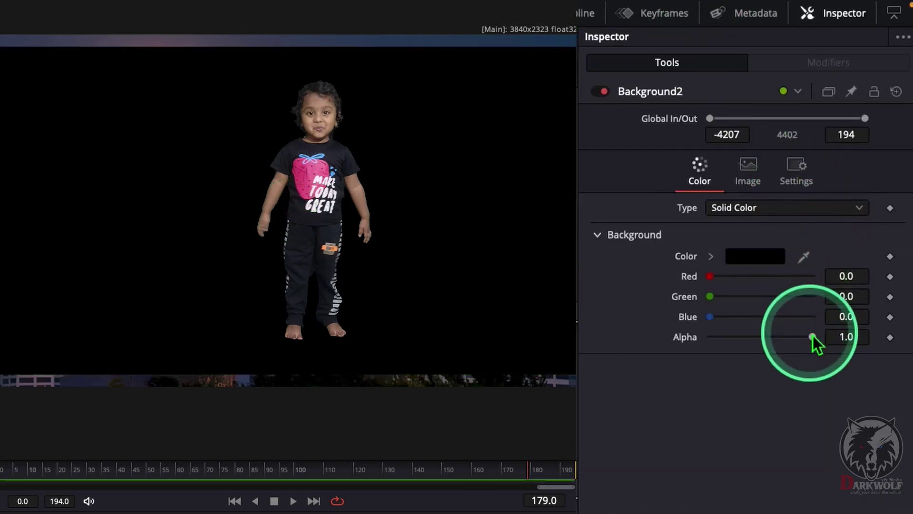
drag(813, 338, 601, 359)
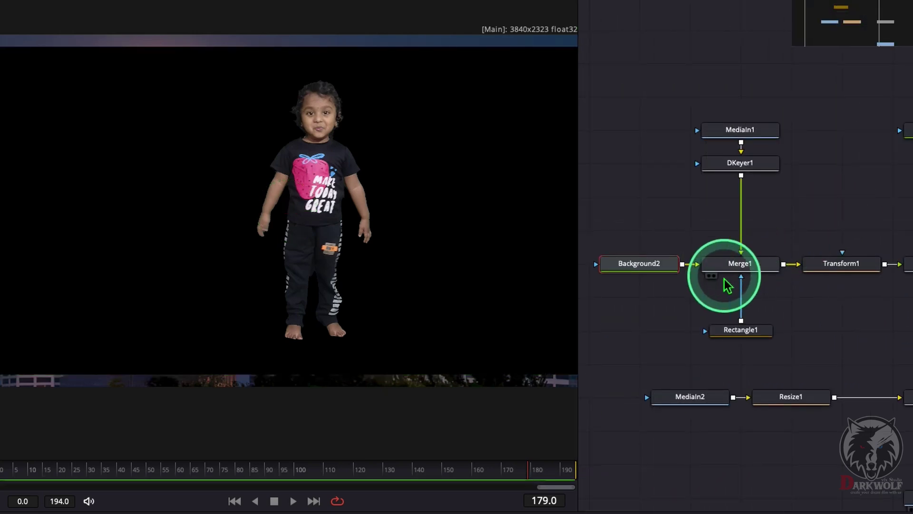
drag(804, 182, 604, 260)
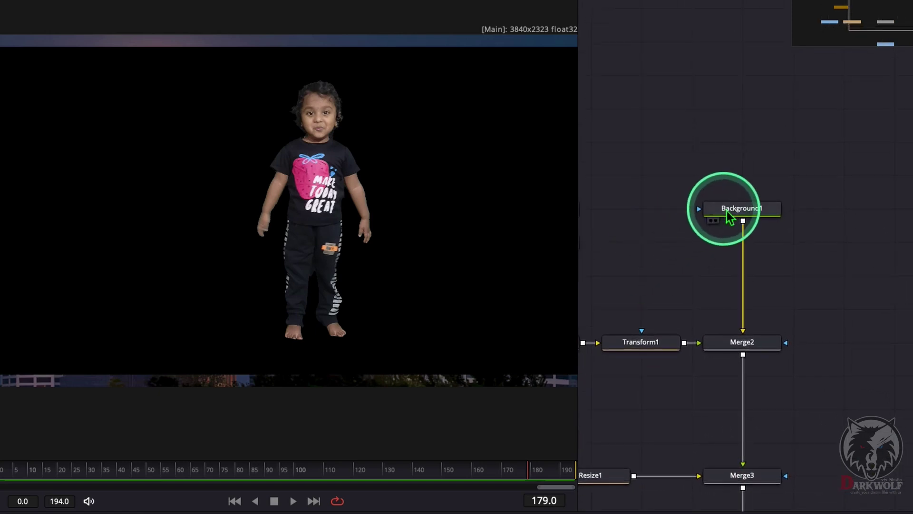
click(777, 200)
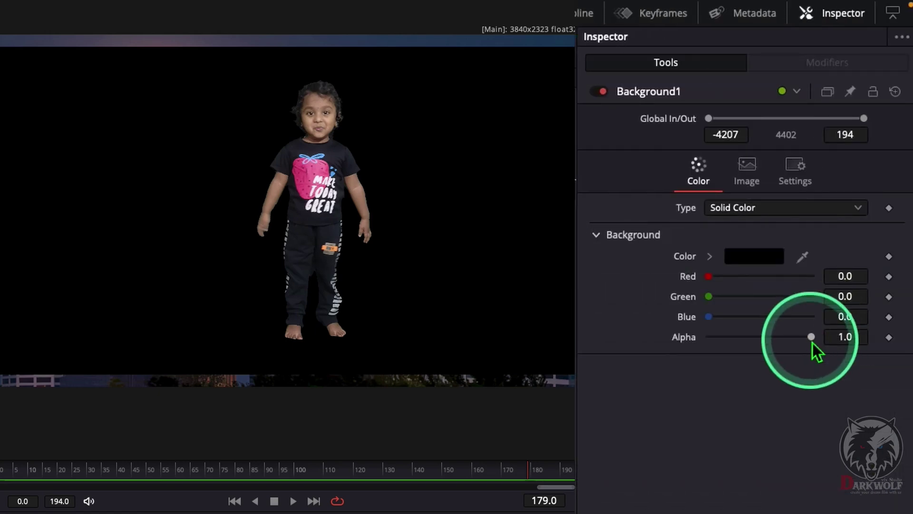
drag(812, 342, 627, 365)
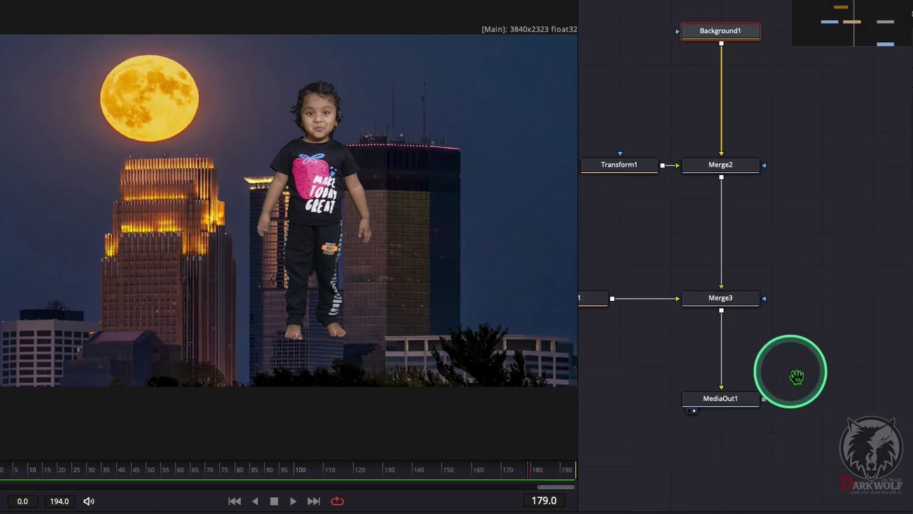
- Set Transform1's size to 0.41 and place the child in front of the moonlit tower at about center X 0.211, Y 0.264
drag(792, 374, 878, 428)
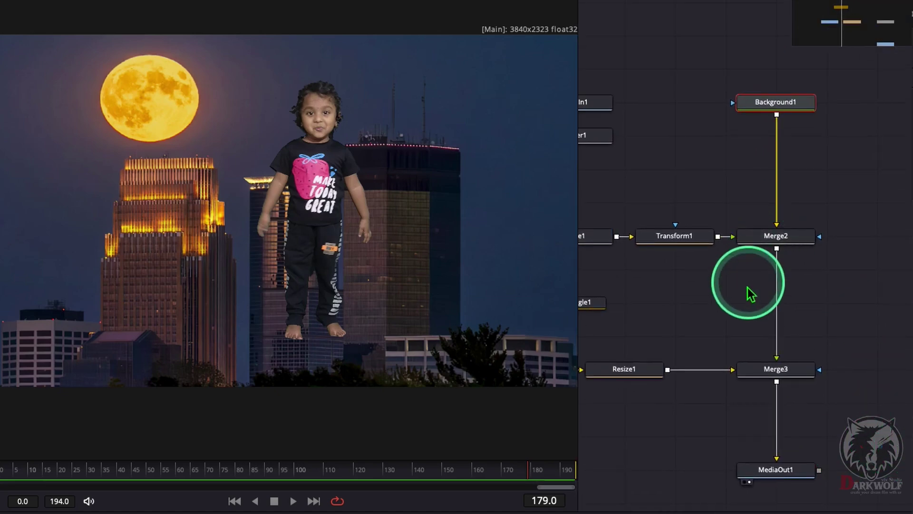
drag(746, 291, 815, 306)
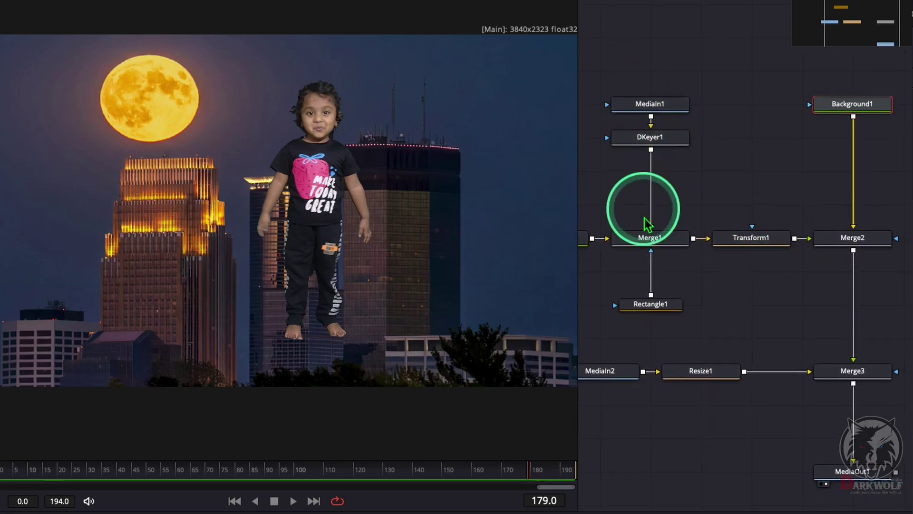
click(743, 247)
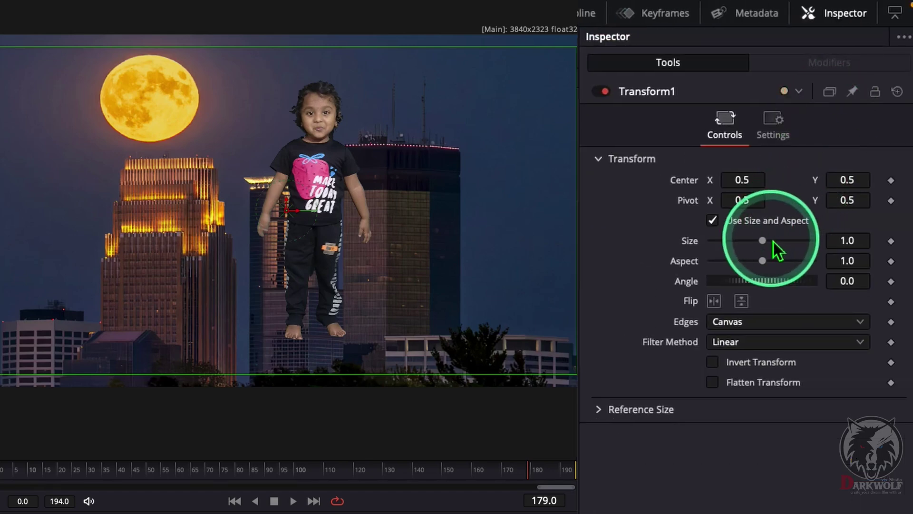
drag(765, 239, 732, 241)
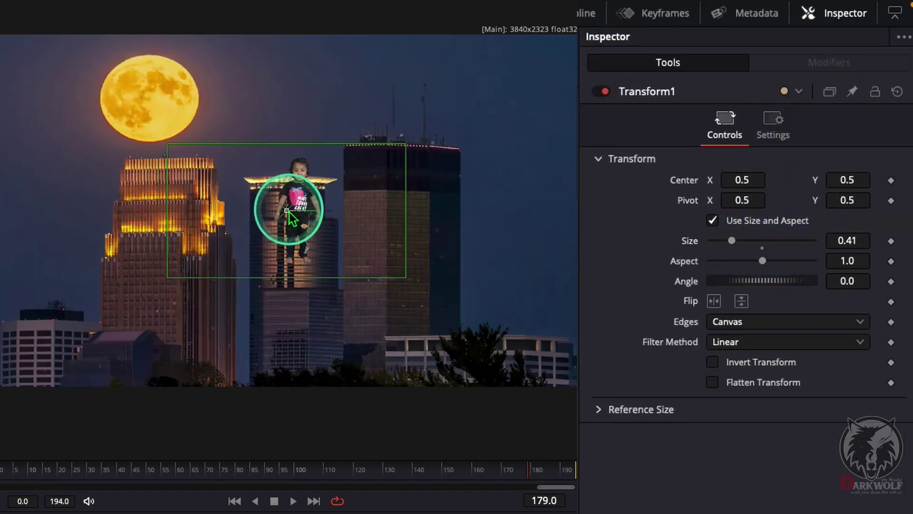
drag(288, 210, 119, 292)
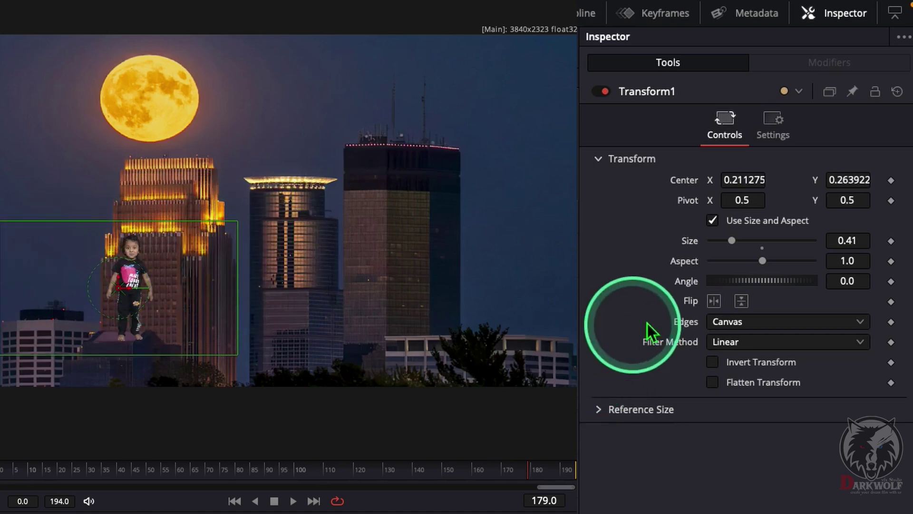
click(715, 301)
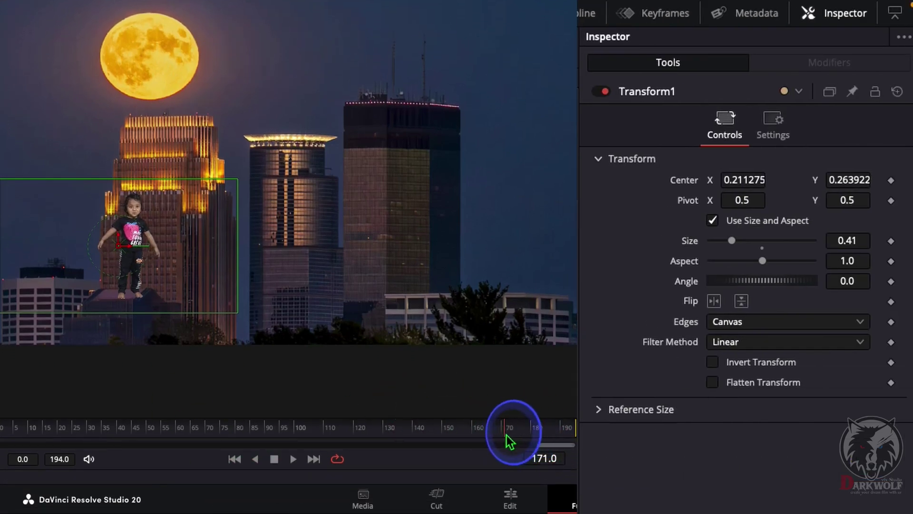
- Animate Transform1's Center starting at frame 0 and add a Center keyframe at frame 16
drag(507, 435, 88, 432)
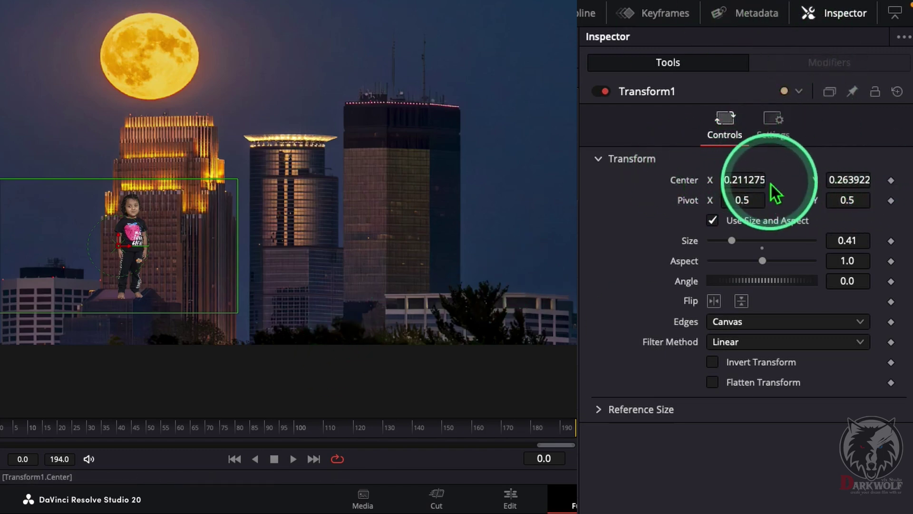
right_click(696, 181)
click(718, 193)
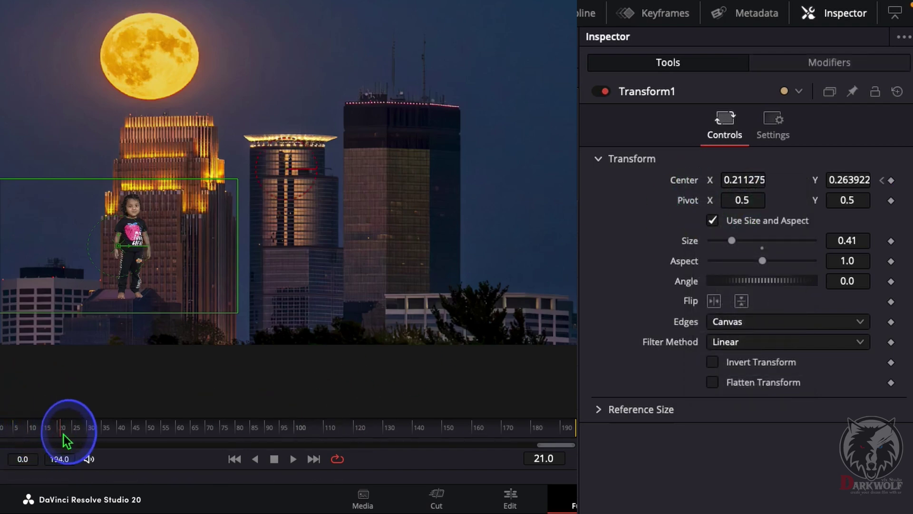
drag(76, 429, 42, 432)
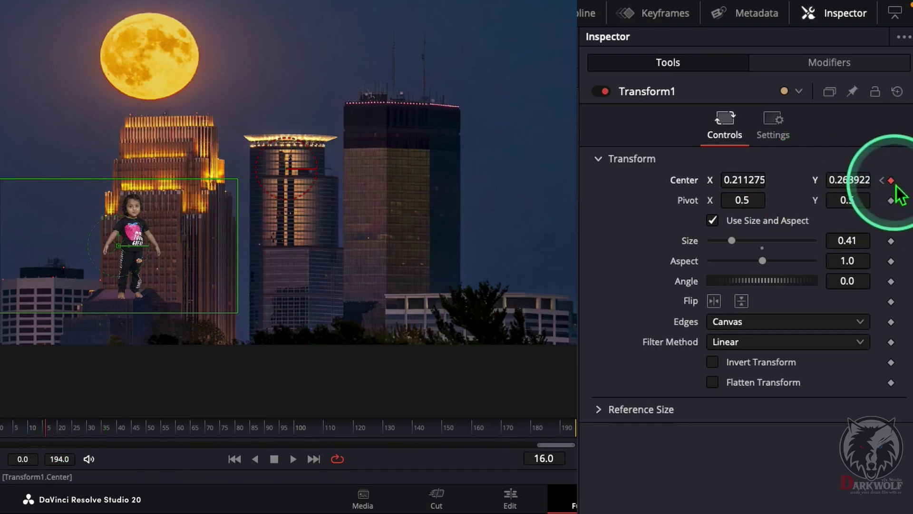
click(54, 429)
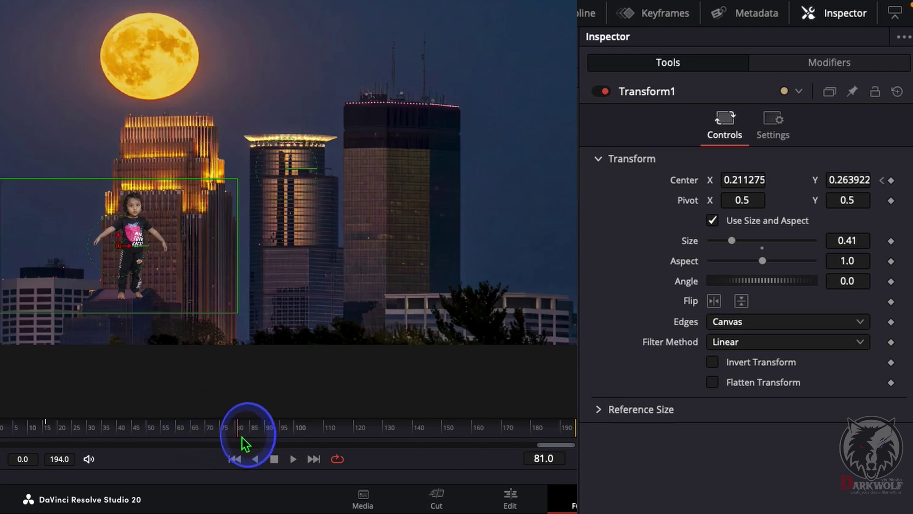
- At frame 80, raise Transform1's Center Y so the child flies up toward the moon, and play back the movement from about frame 30
drag(241, 438, 239, 439)
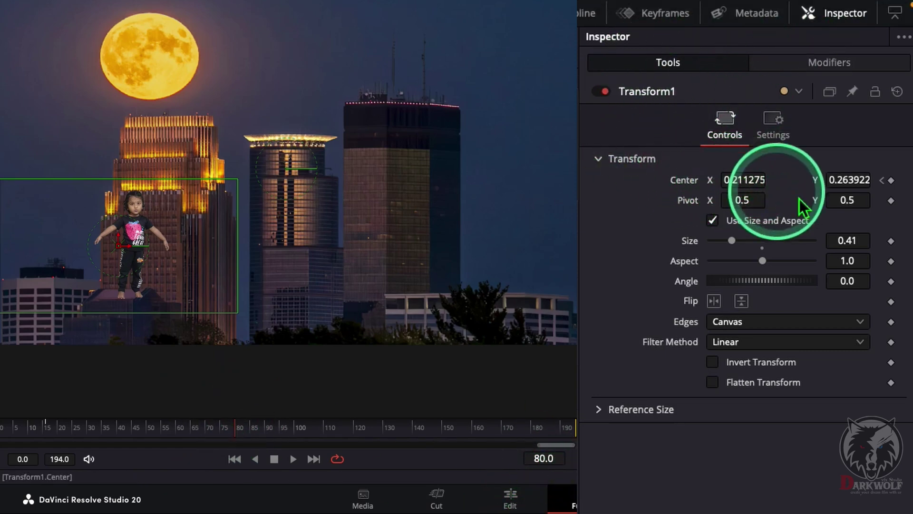
drag(855, 181, 911, 177)
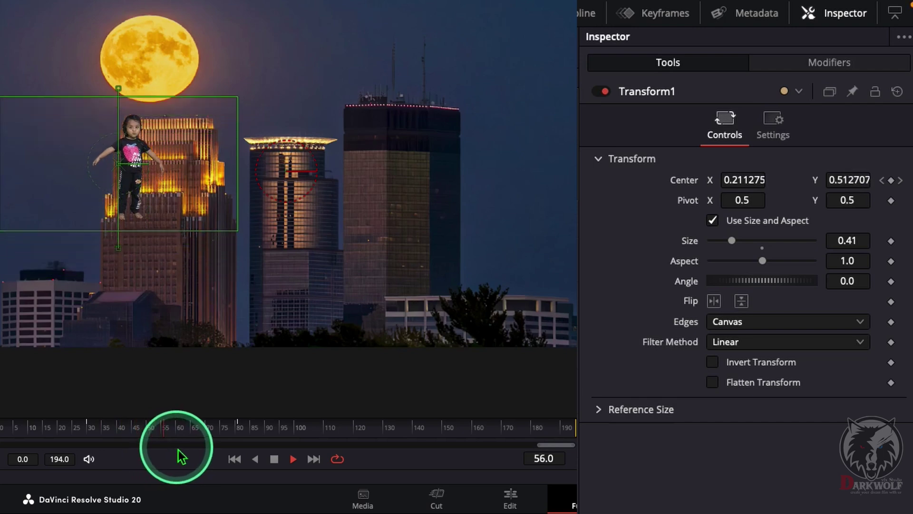
click(84, 426)
key(space)
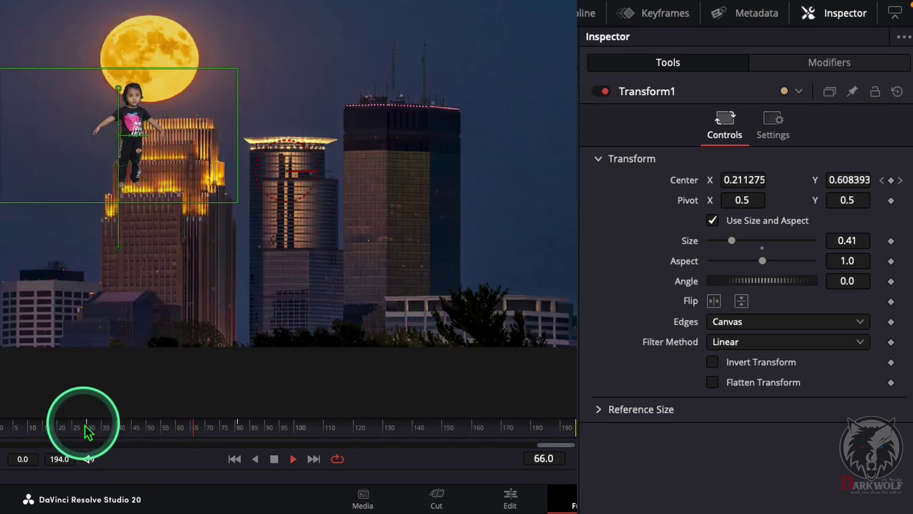
key(space)
- Go to frame 52 and enable Motion Blur for Transform1, toggling it off and on to compare
drag(85, 426, 152, 427)
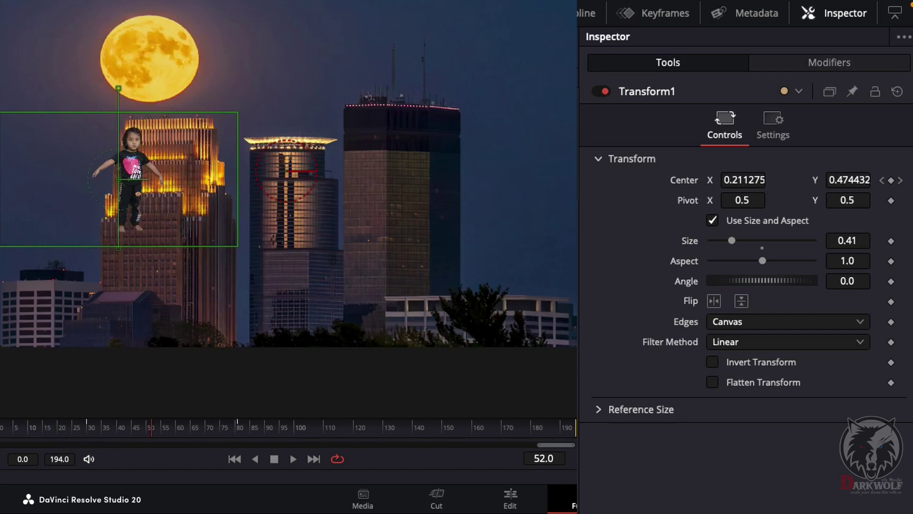
click(774, 120)
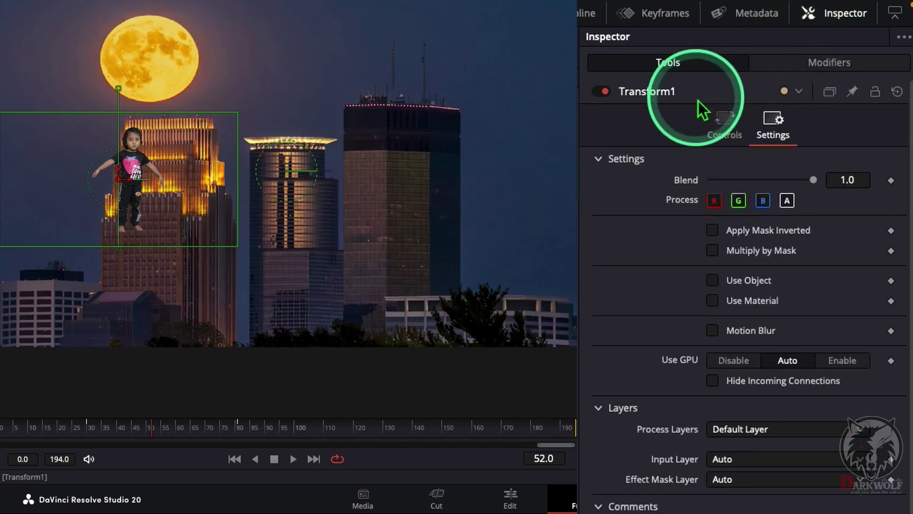
click(716, 333)
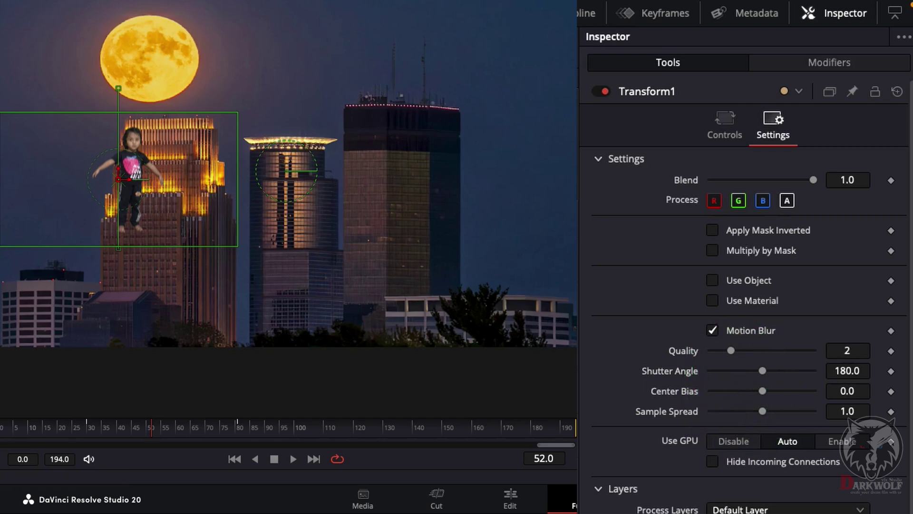
click(718, 332)
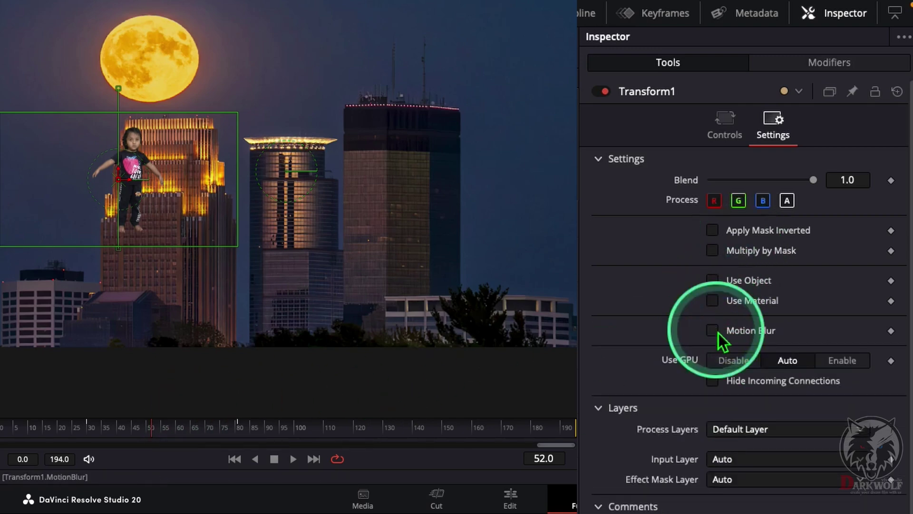
click(718, 333)
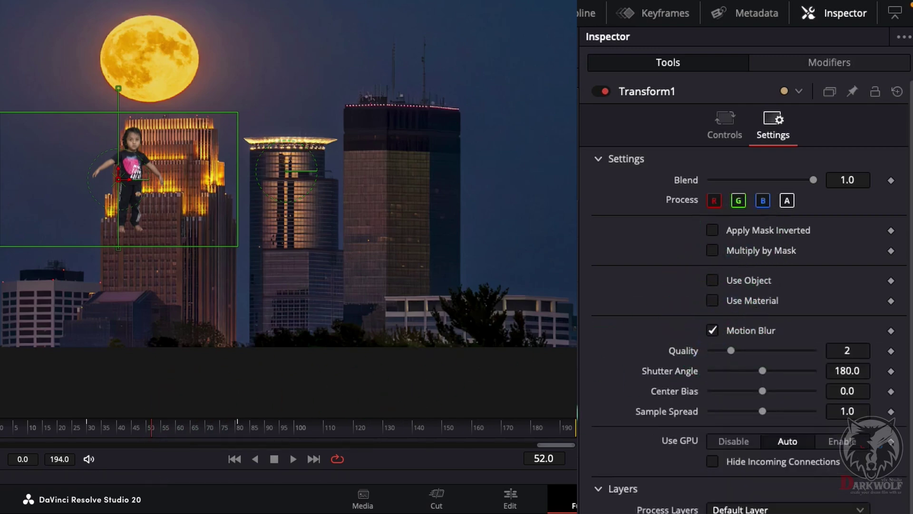
- Play back the child's flight with motion blur twice from about frame 30, stopping partway up the tower
click(92, 428)
key(space)
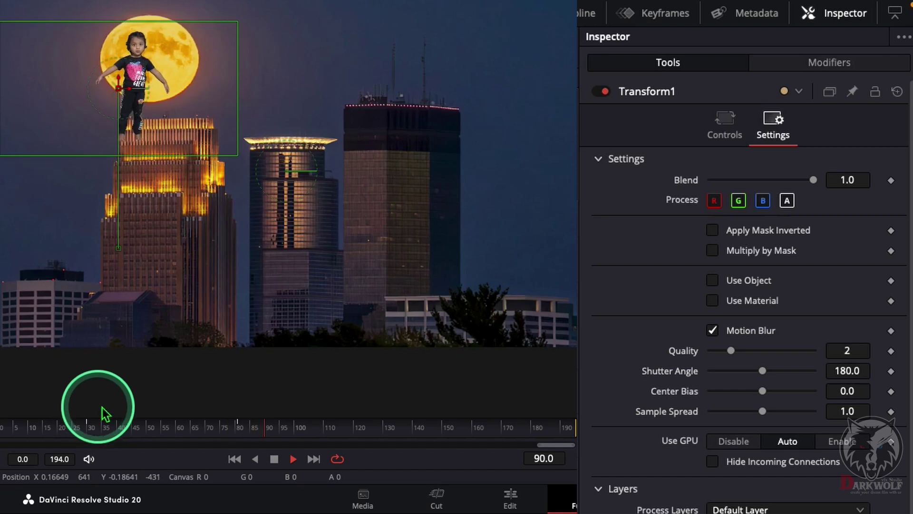
click(90, 424)
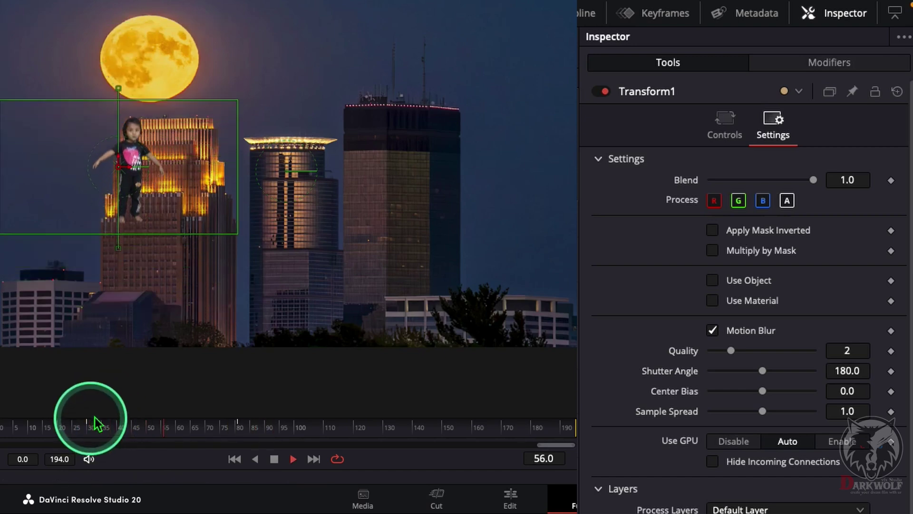
key(space)
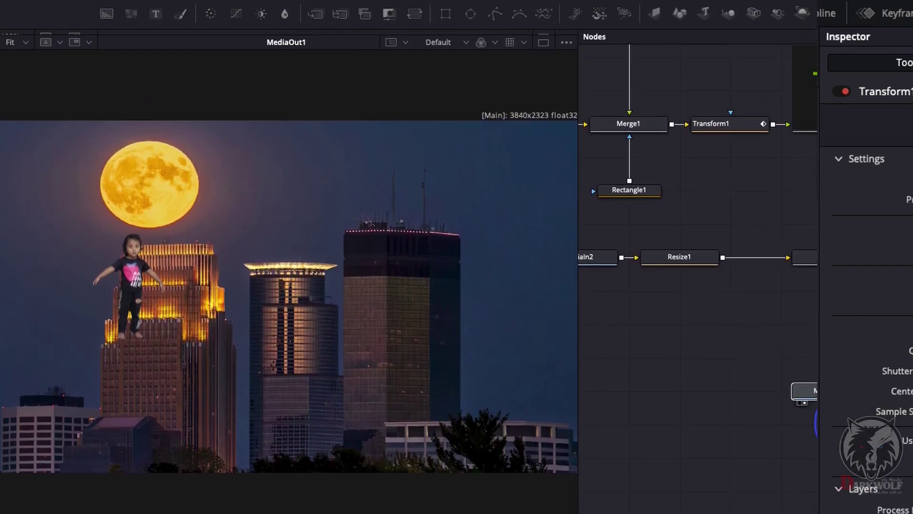
- Move the MediaIn2, Resize1 and Merge3 row down beside MediaOut1, and bring the green-screen cloud clip from the Master bin into the node graph
click(845, 428)
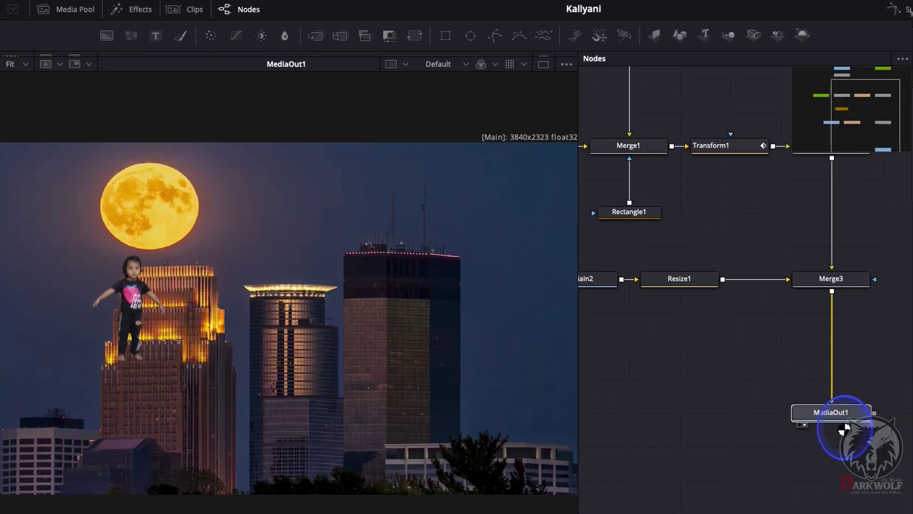
drag(872, 316, 606, 390)
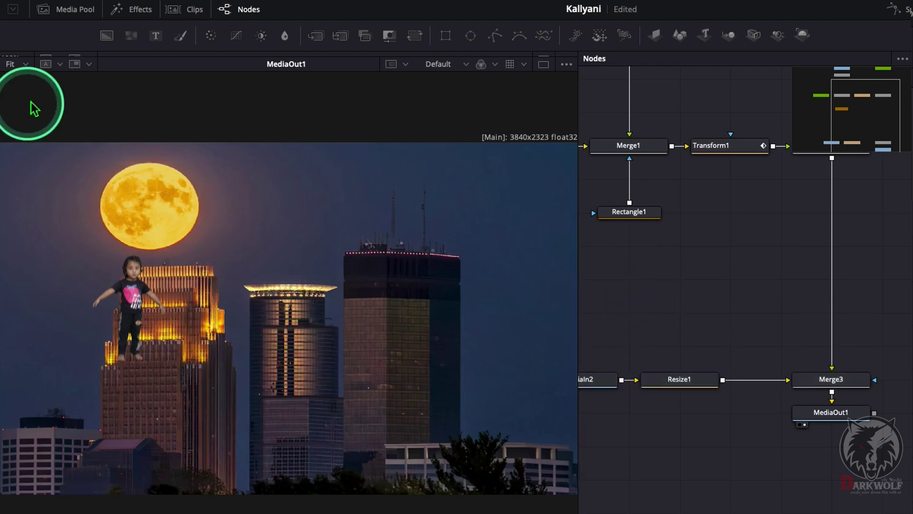
click(70, 9)
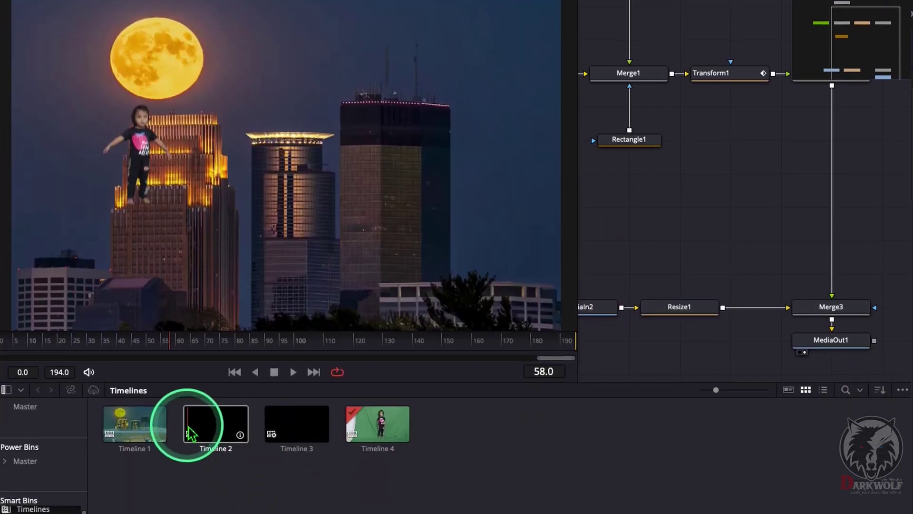
click(33, 408)
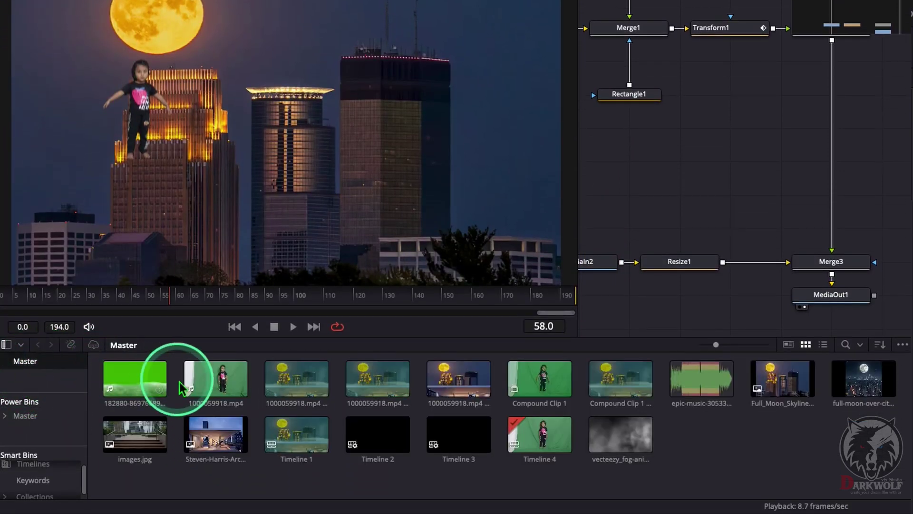
drag(181, 384, 610, 200)
drag(849, 11, 881, 2)
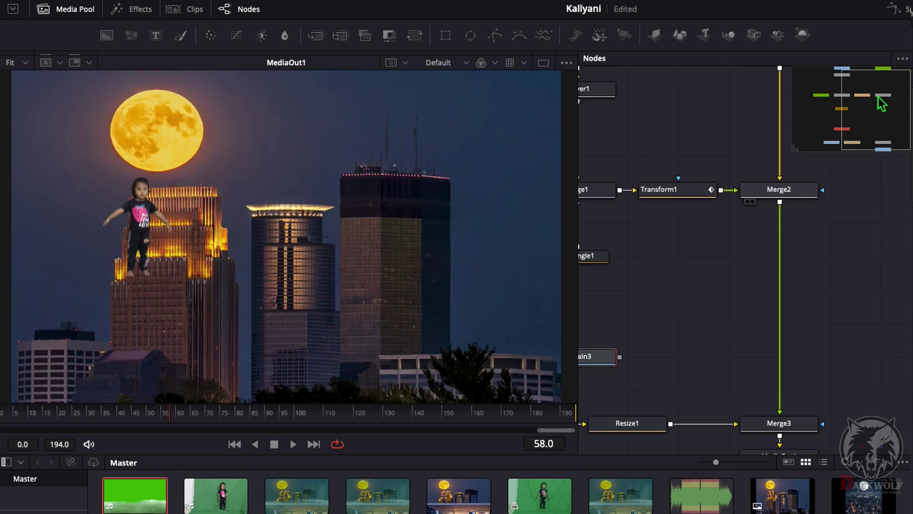
- Merge the MediaIn3 cloud clip into the connection between Merge2 and Merge3
click(621, 360)
drag(646, 369, 780, 354)
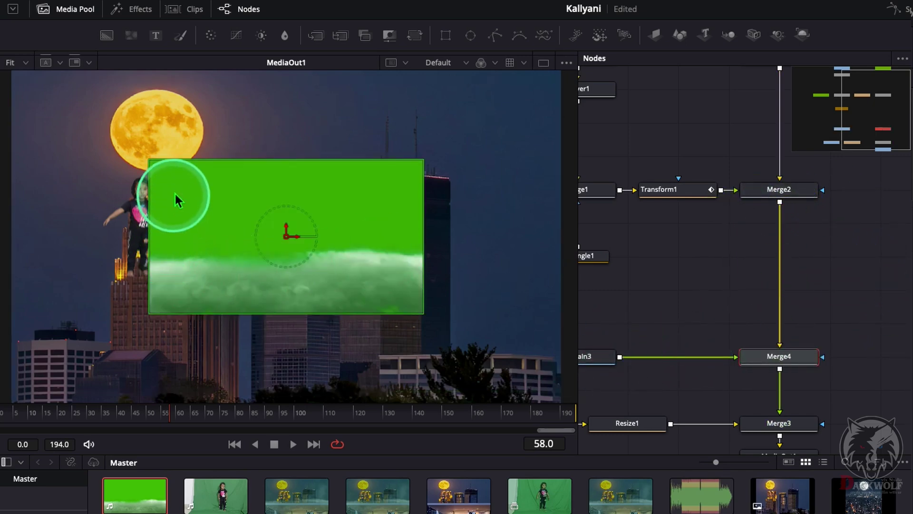
drag(714, 383, 783, 389)
- Insert a Resize node after MediaIn3 and slightly increase the Size in Merge4 so the clouds cover the whole frame
drag(685, 357, 631, 357)
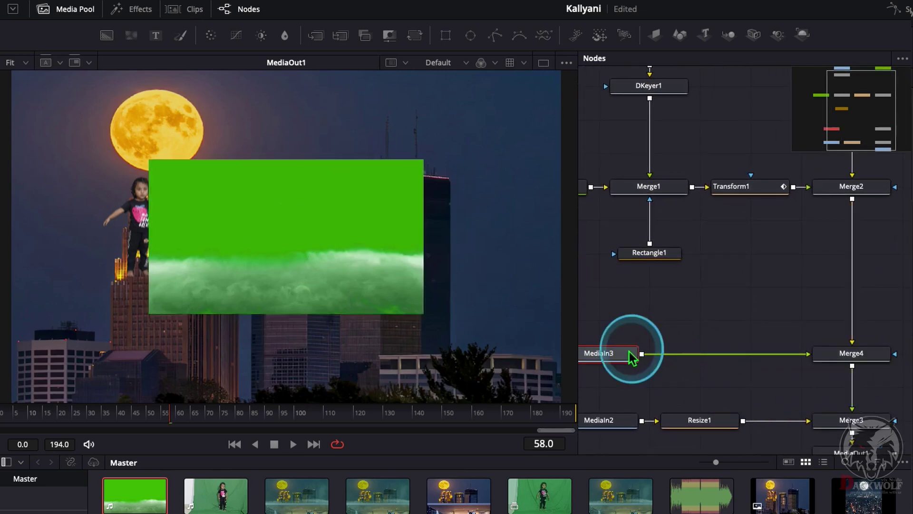
key(shift+space)
text(res)
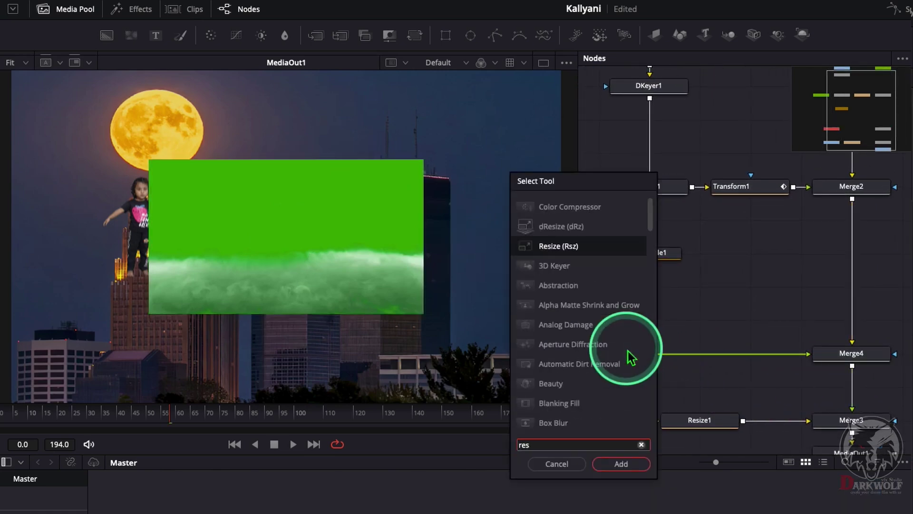
key(Return)
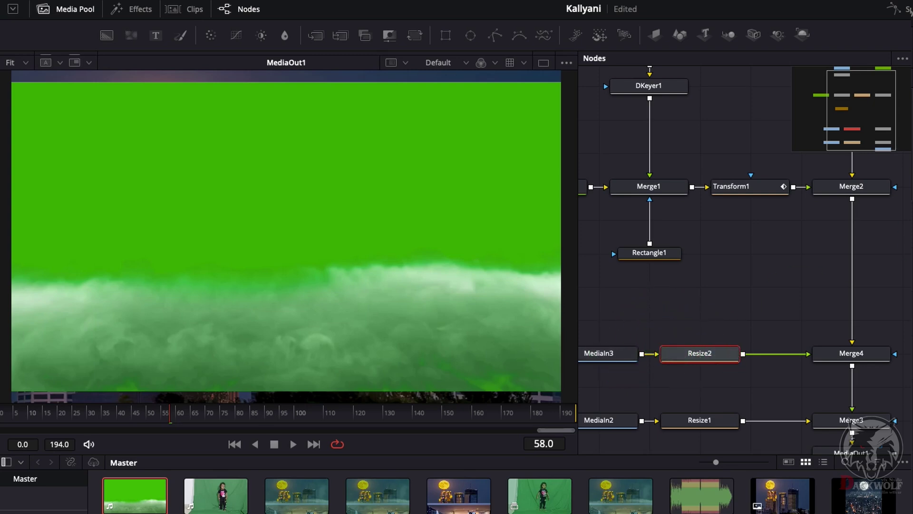
click(840, 358)
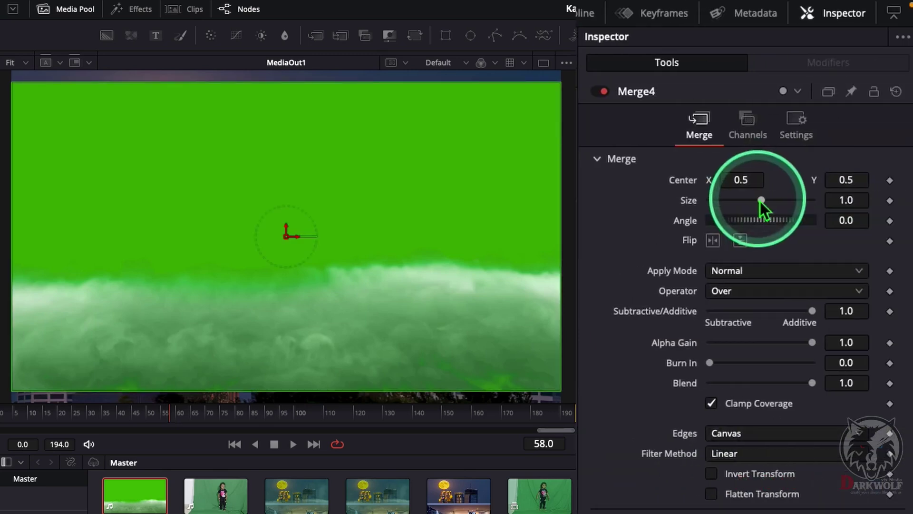
drag(760, 201, 769, 201)
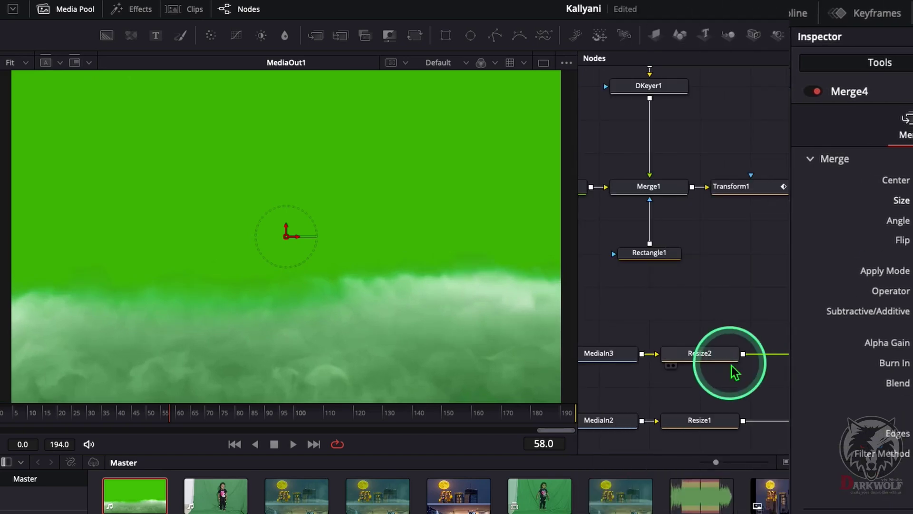
- Insert a Delta Keyer after Resize2 and sample the green area above the clouds as its key color
click(723, 358)
key(shift+space)
text(delt)
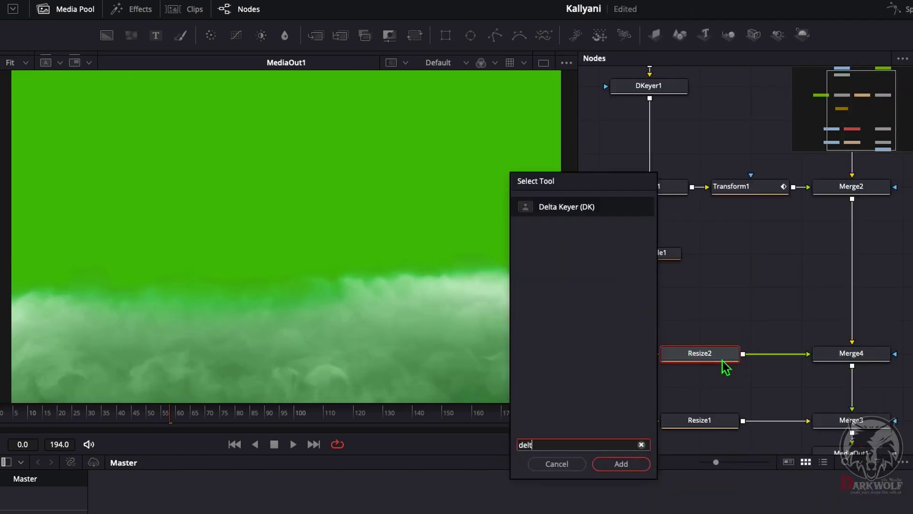
key(Return)
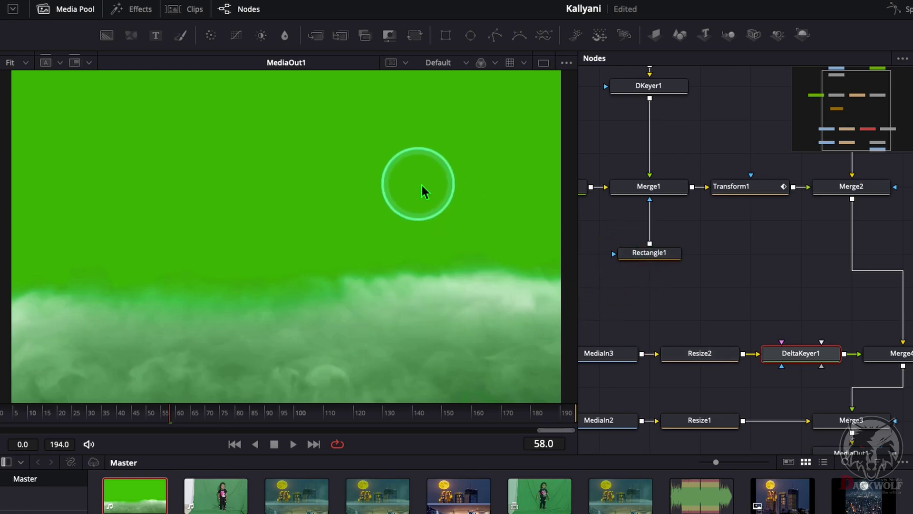
drag(804, 191, 351, 169)
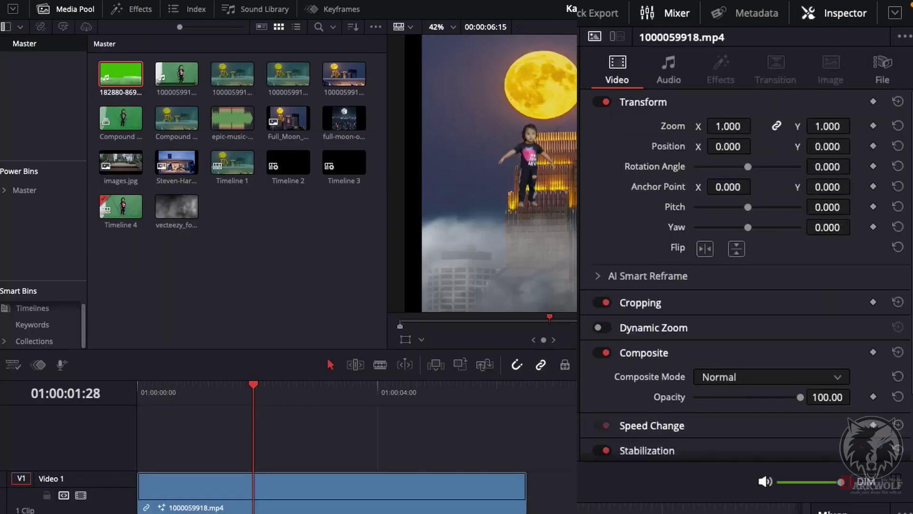
- On the Edit page, play back the finished composite from near the start of Timeline 4
click(179, 444)
key(space)
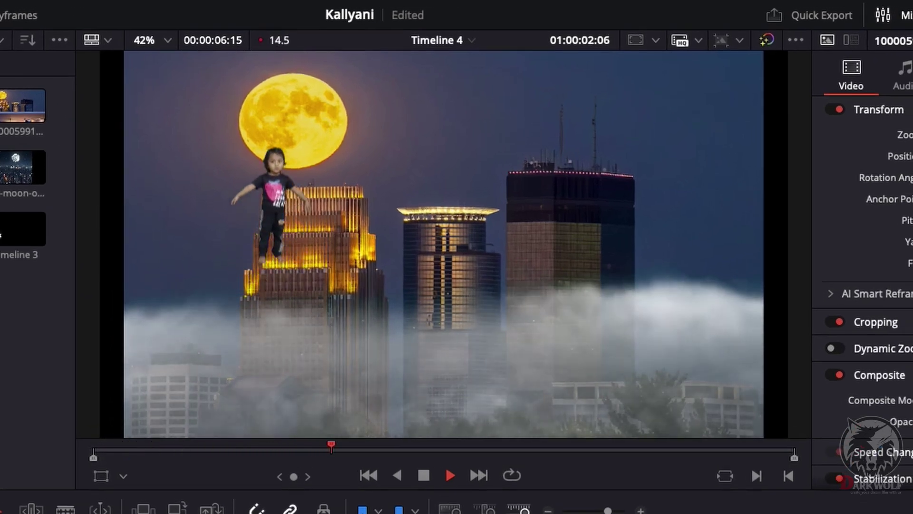
key(space)
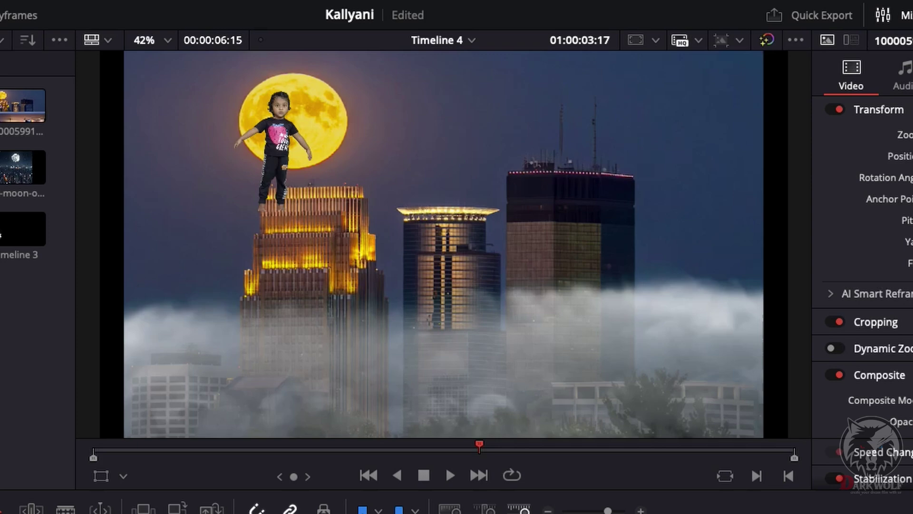